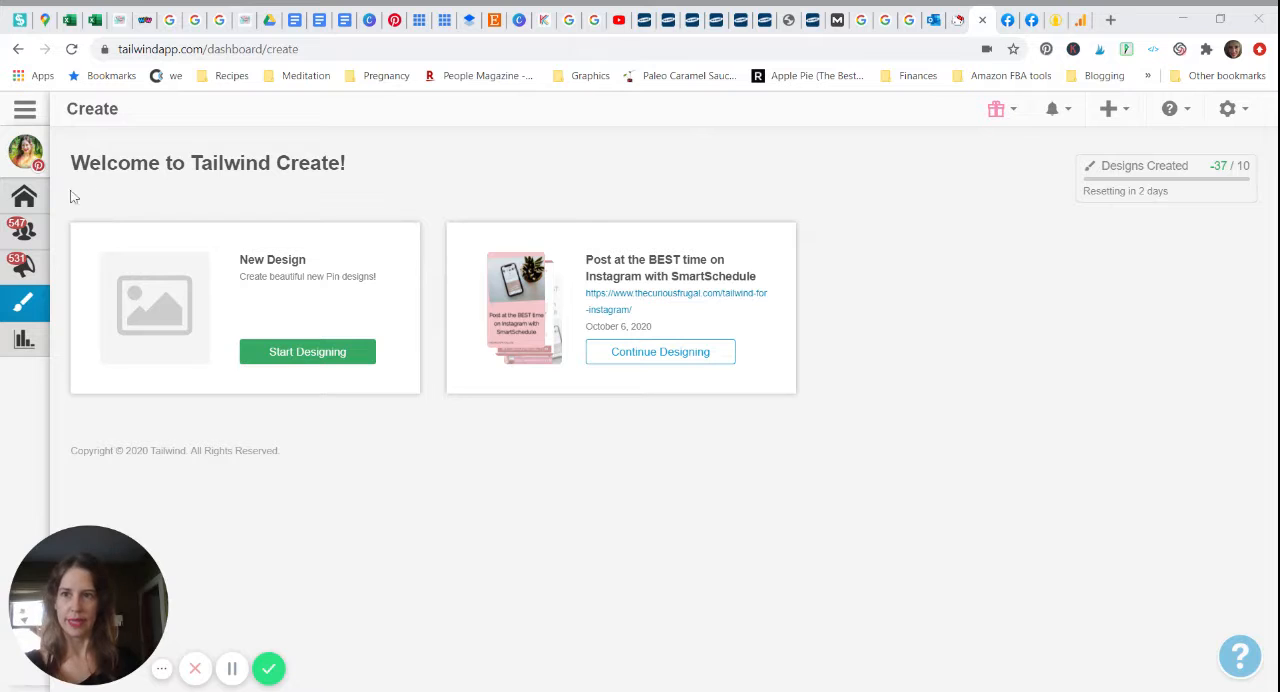
Step: Start a new pin design and enter the title "Post at the BEST time on Instagram with SmartSchedule"
mouse_move(24, 313)
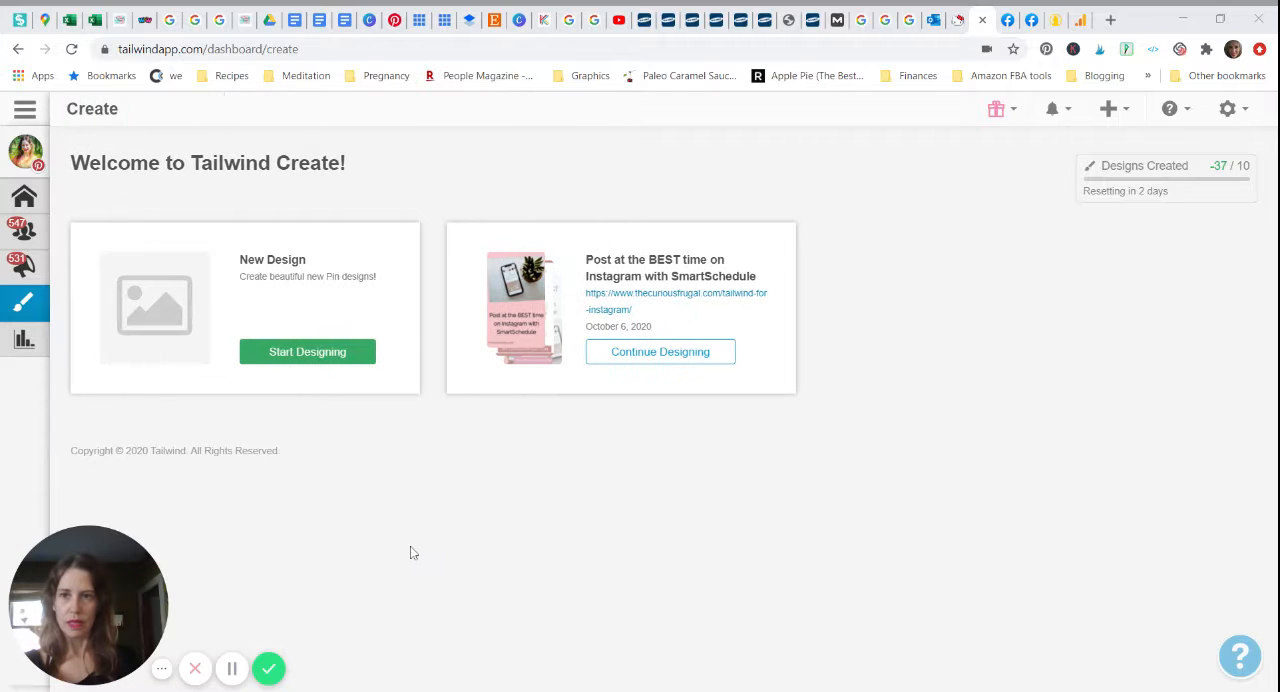
click(308, 353)
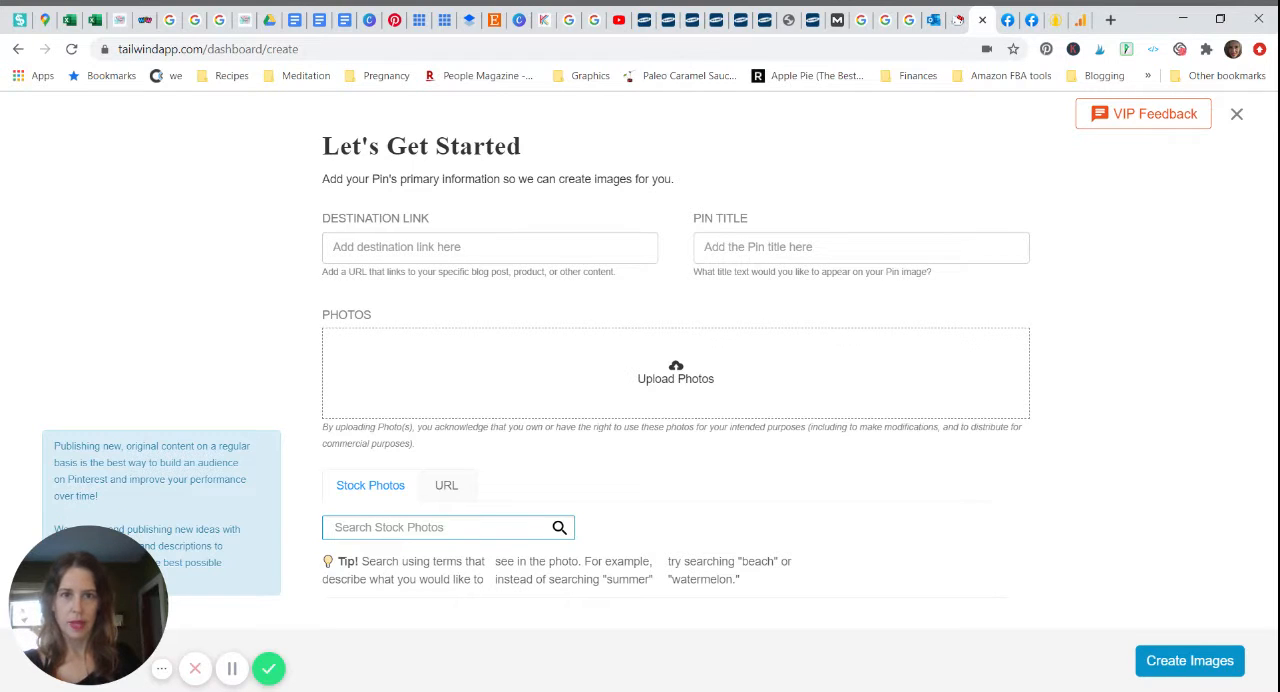
click(840, 247)
text(Post at the BEST time on Instagram with SmartSchedule)
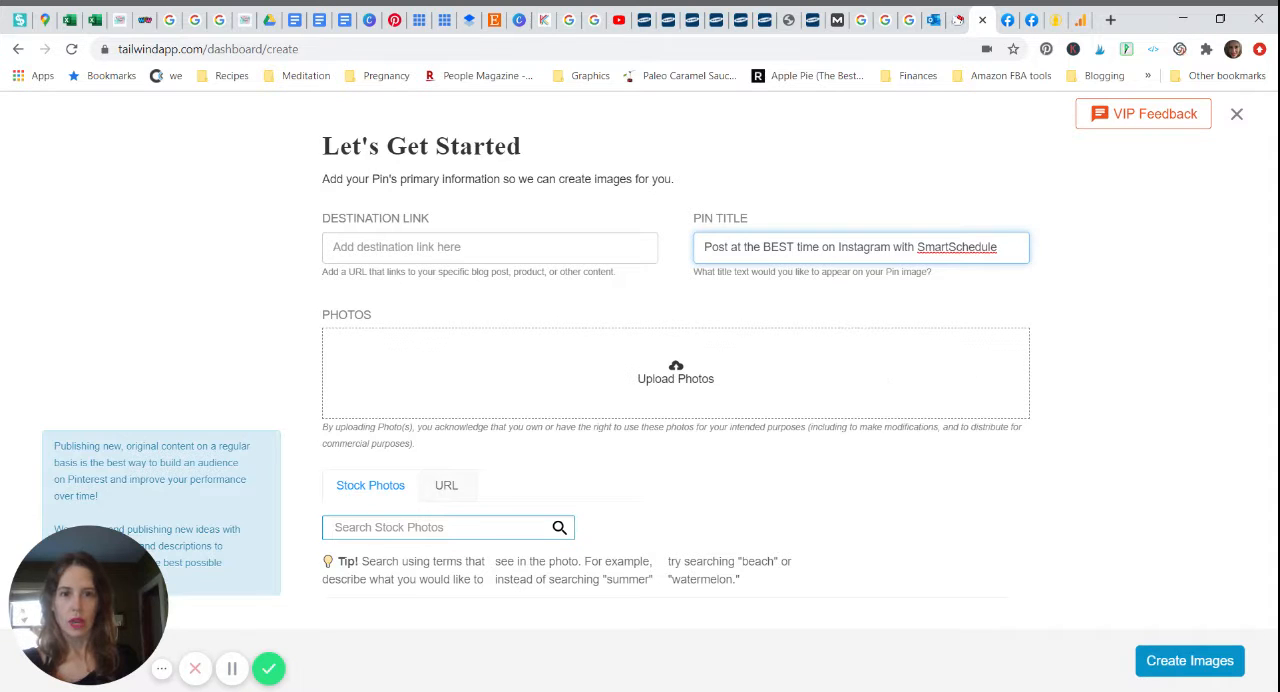
key(alt+Tab)
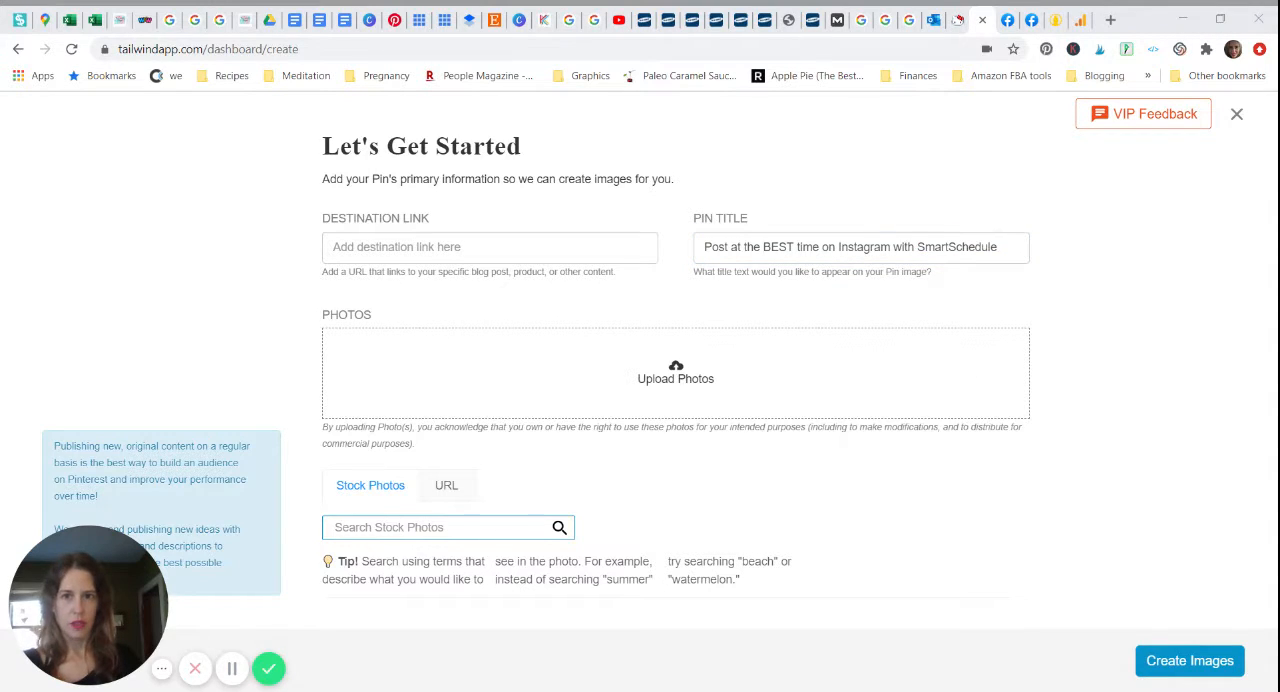
key(alt+Tab)
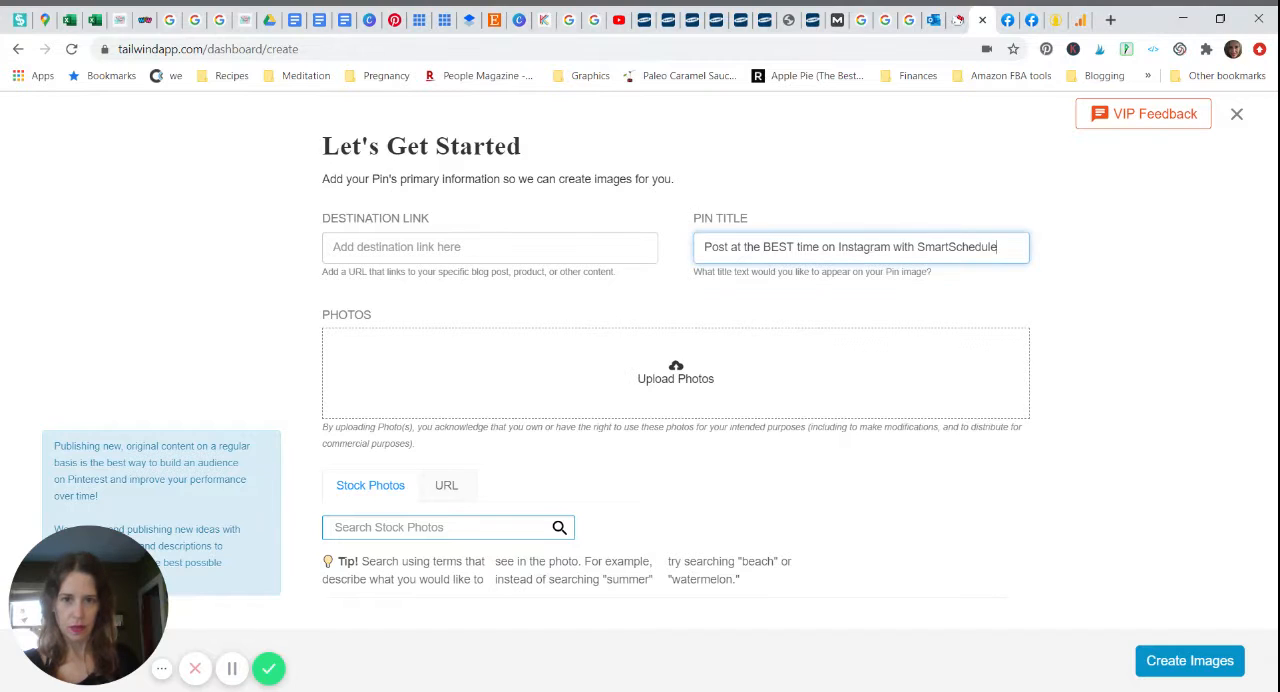
key(alt+Tab)
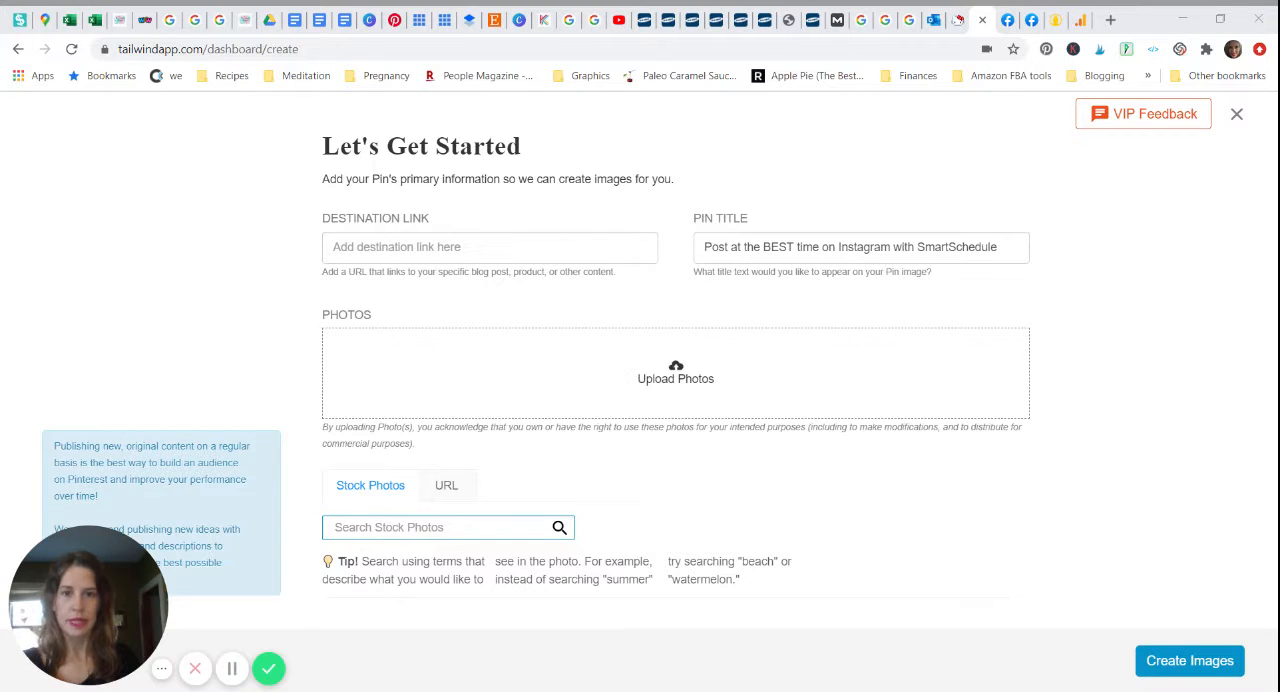
click(1003, 247)
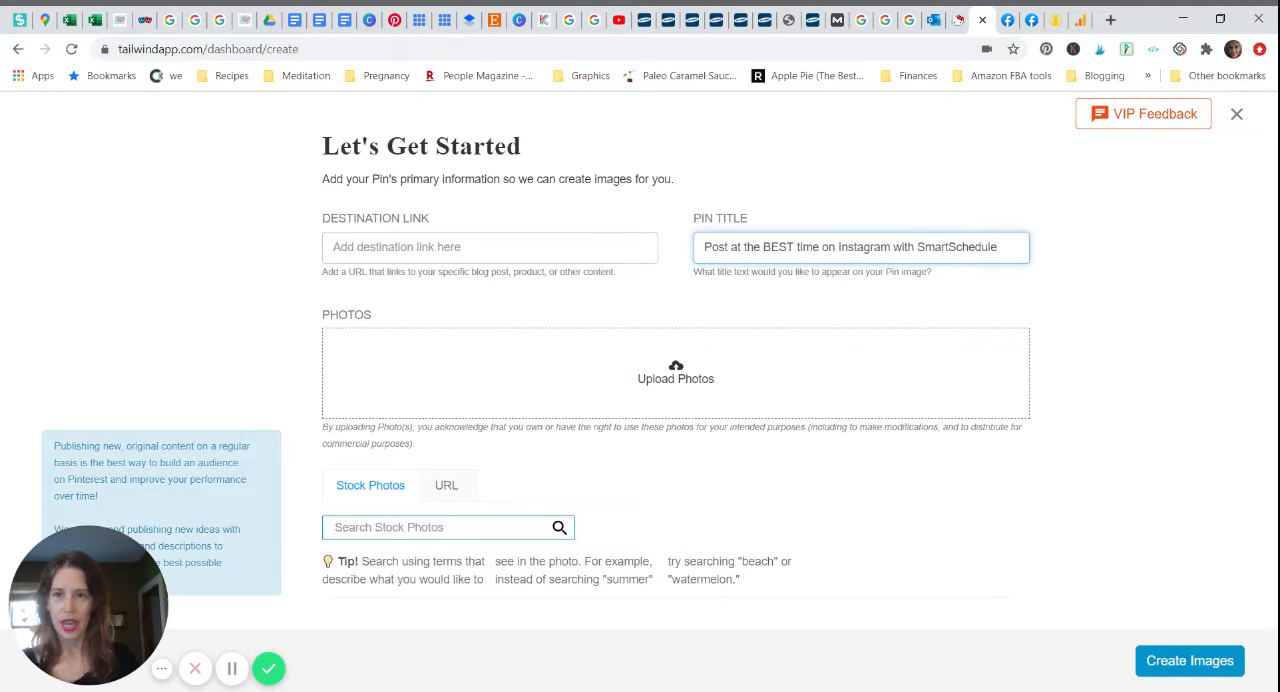
click(472, 247)
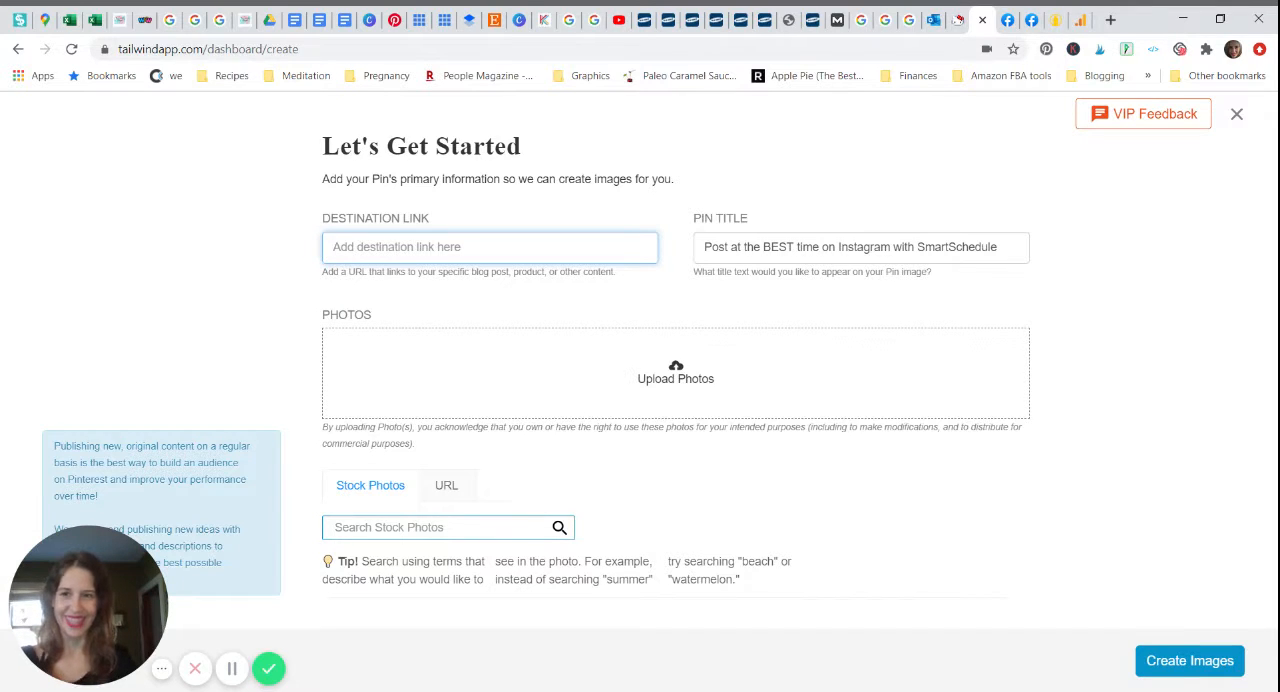
text(https://www.thecuriousfrugal.com/tailwind-for-instagram/)
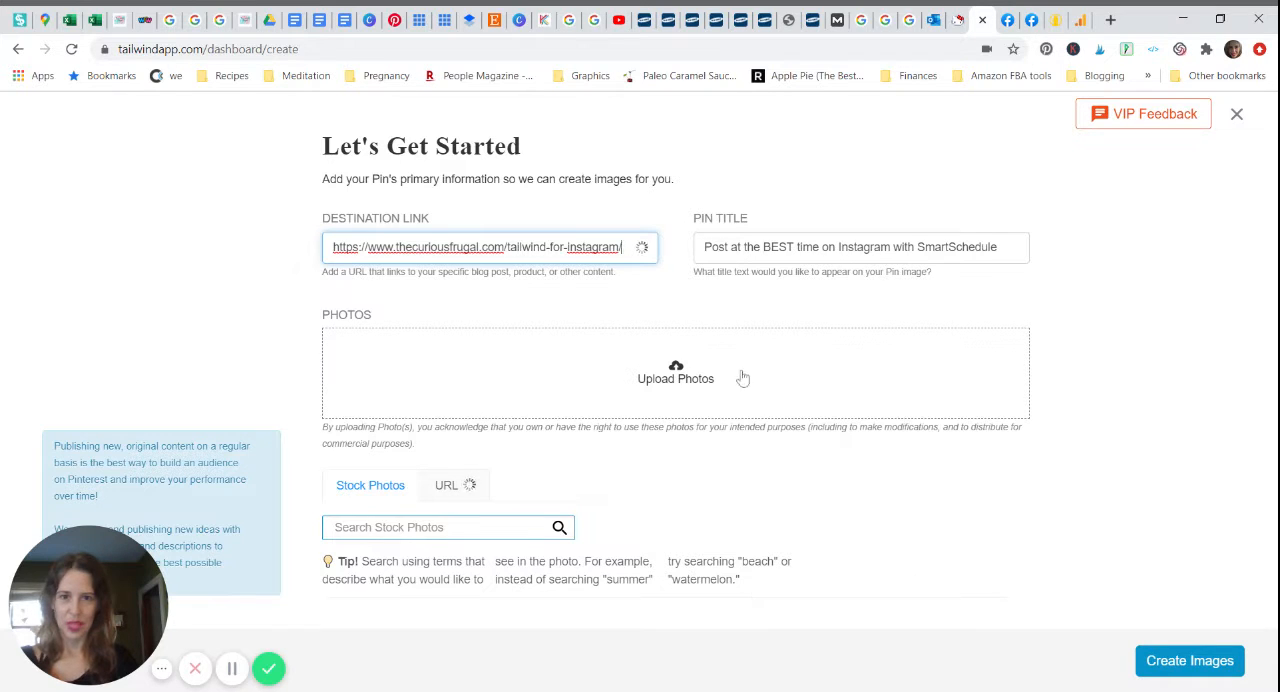
Step: Search the stock photos for "instagram"
click(636, 380)
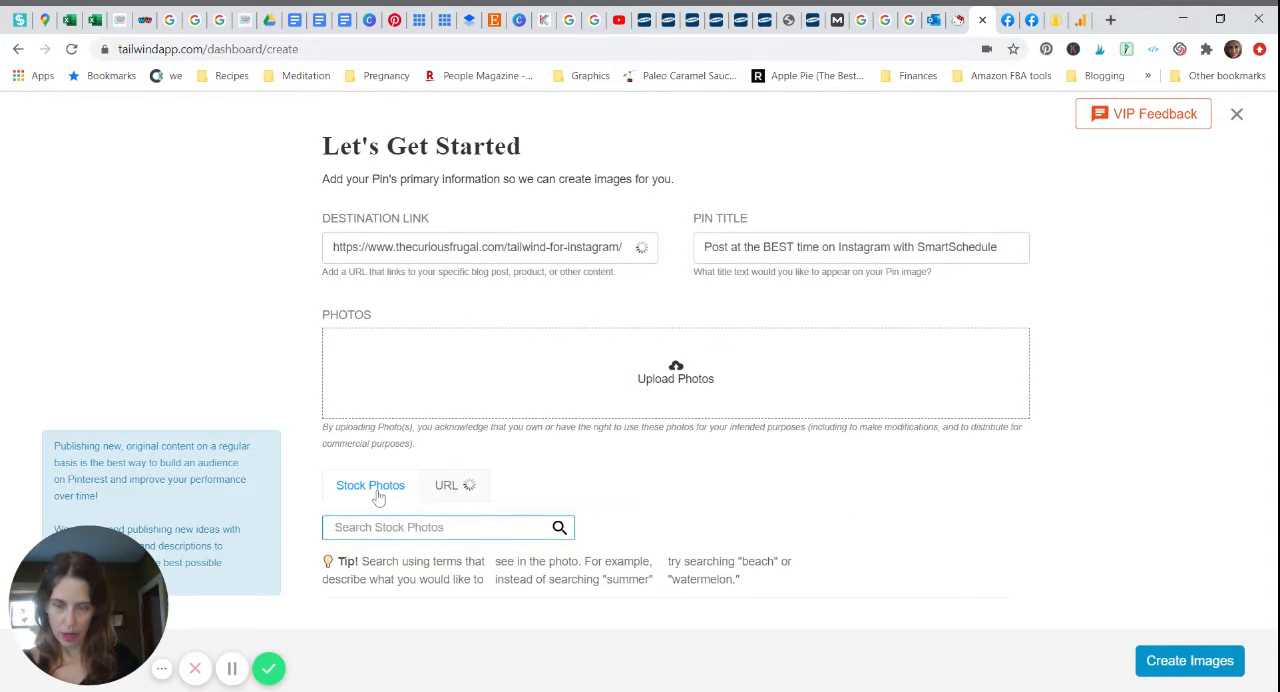
click(424, 527)
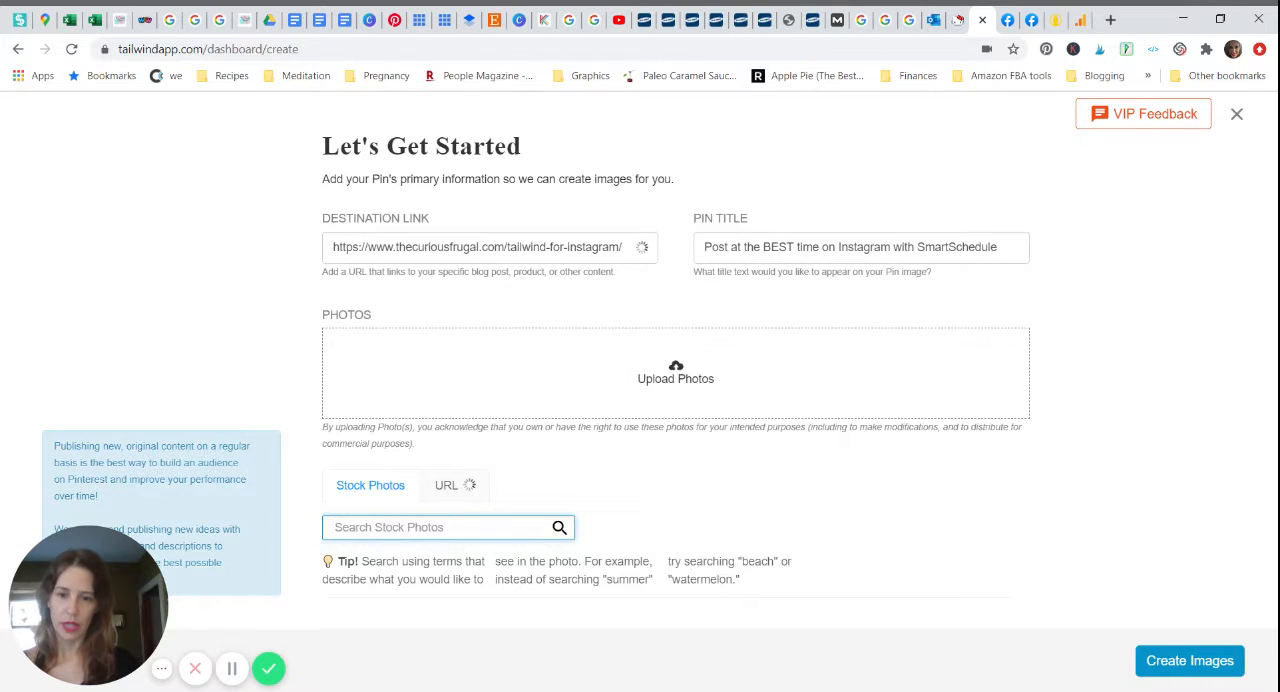
text(instagram)
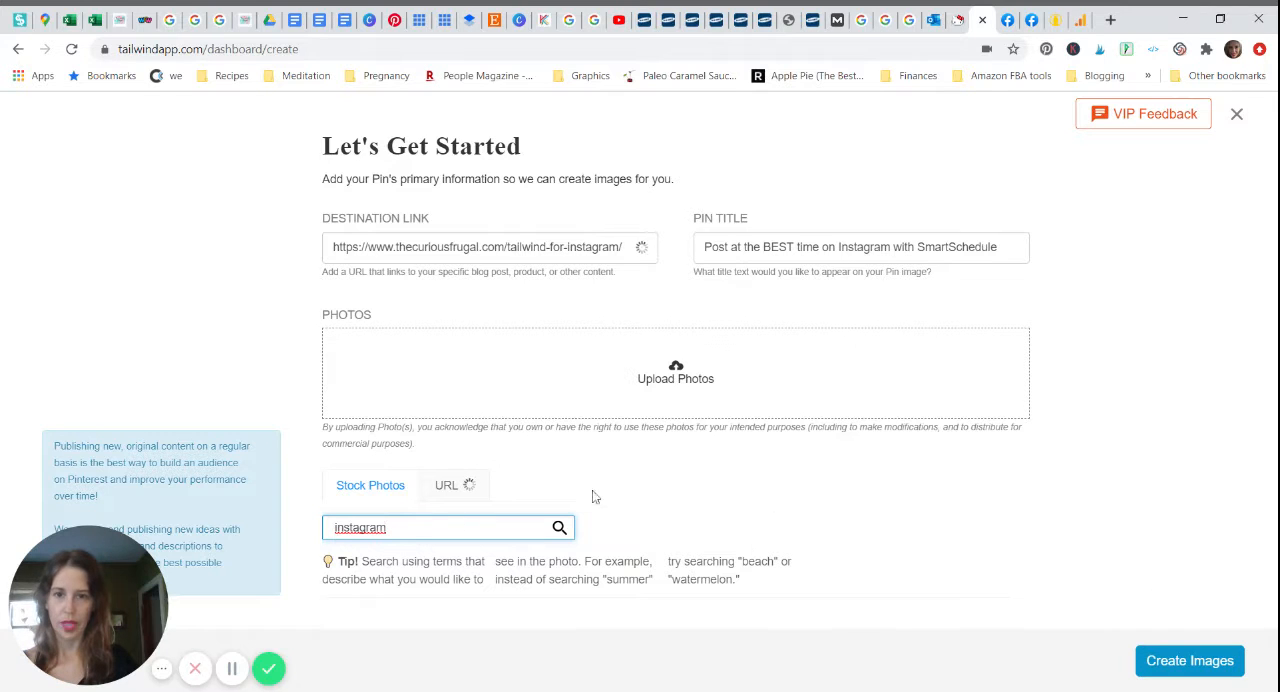
click(560, 527)
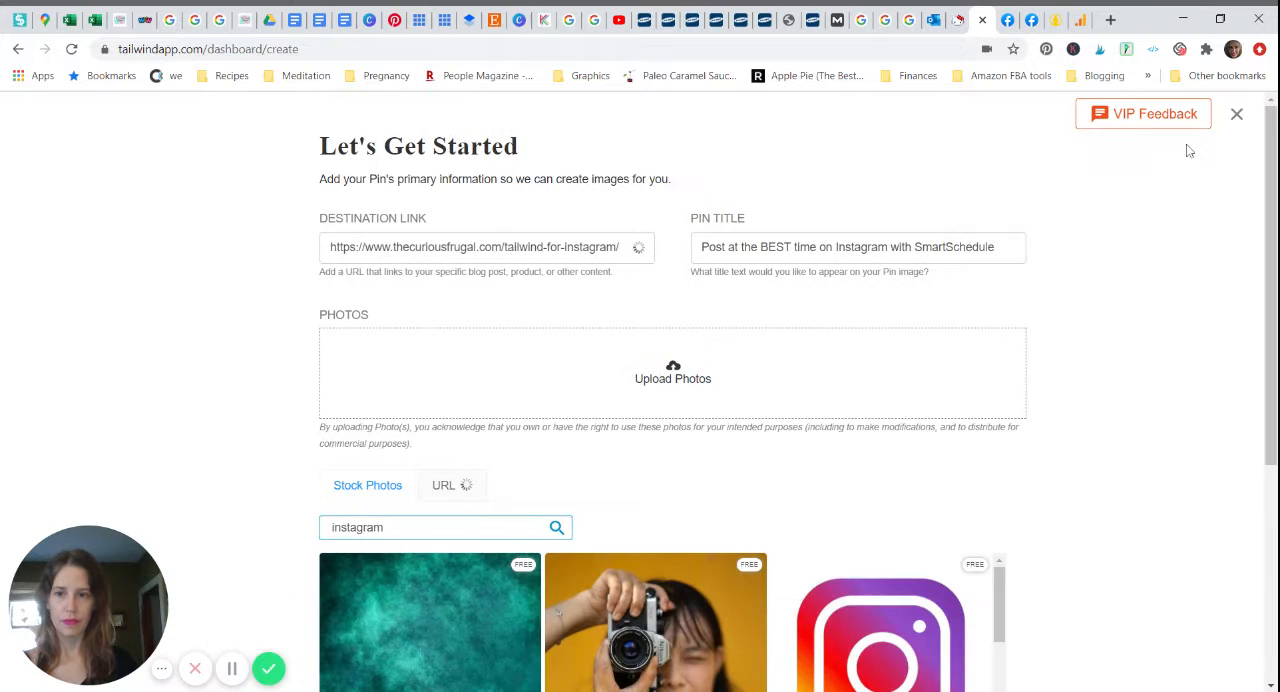
Step: Add three free stock photos: the scribbled Instagram logo, the hands holding a white phone, and the blue-sweater hands holding a phone
drag(1272, 145, 1272, 358)
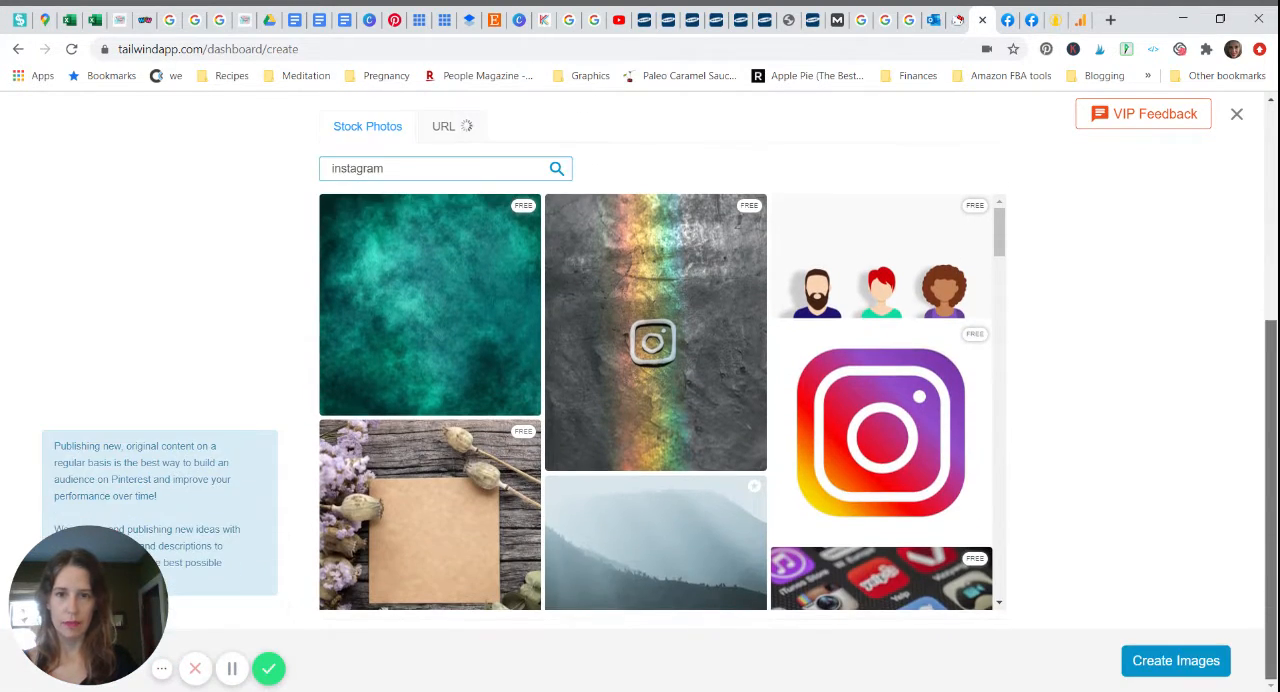
drag(1000, 247, 1001, 293)
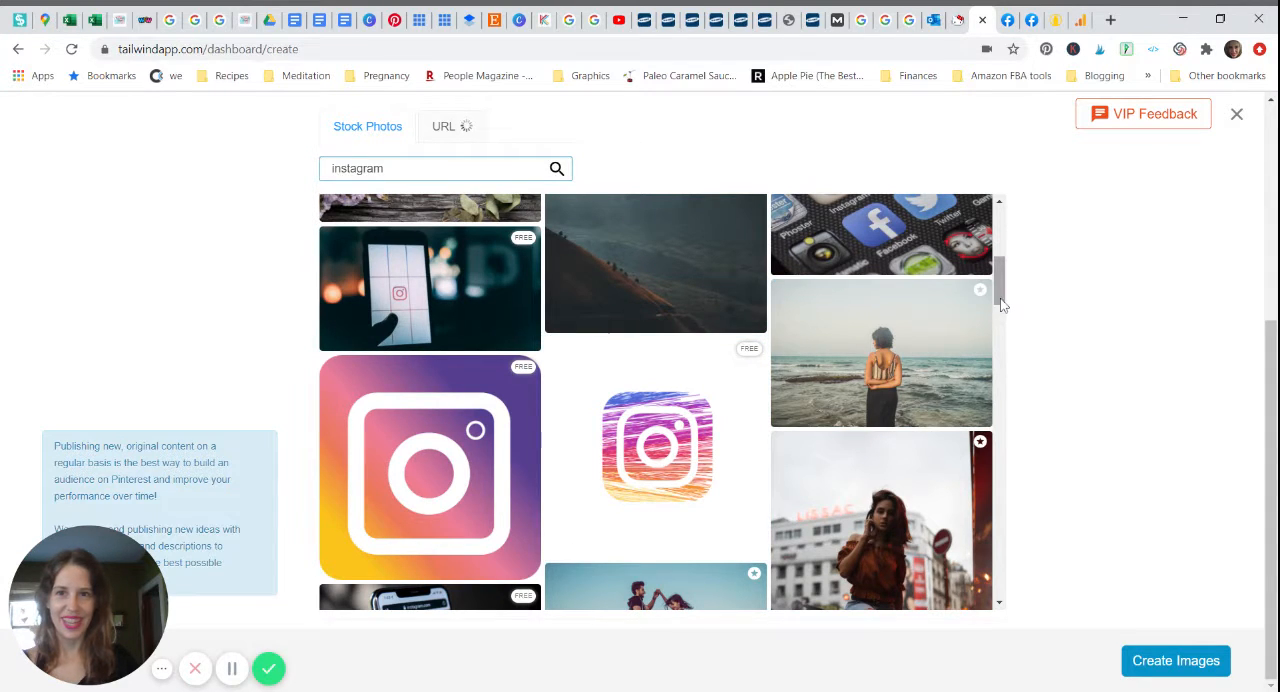
drag(997, 300, 996, 254)
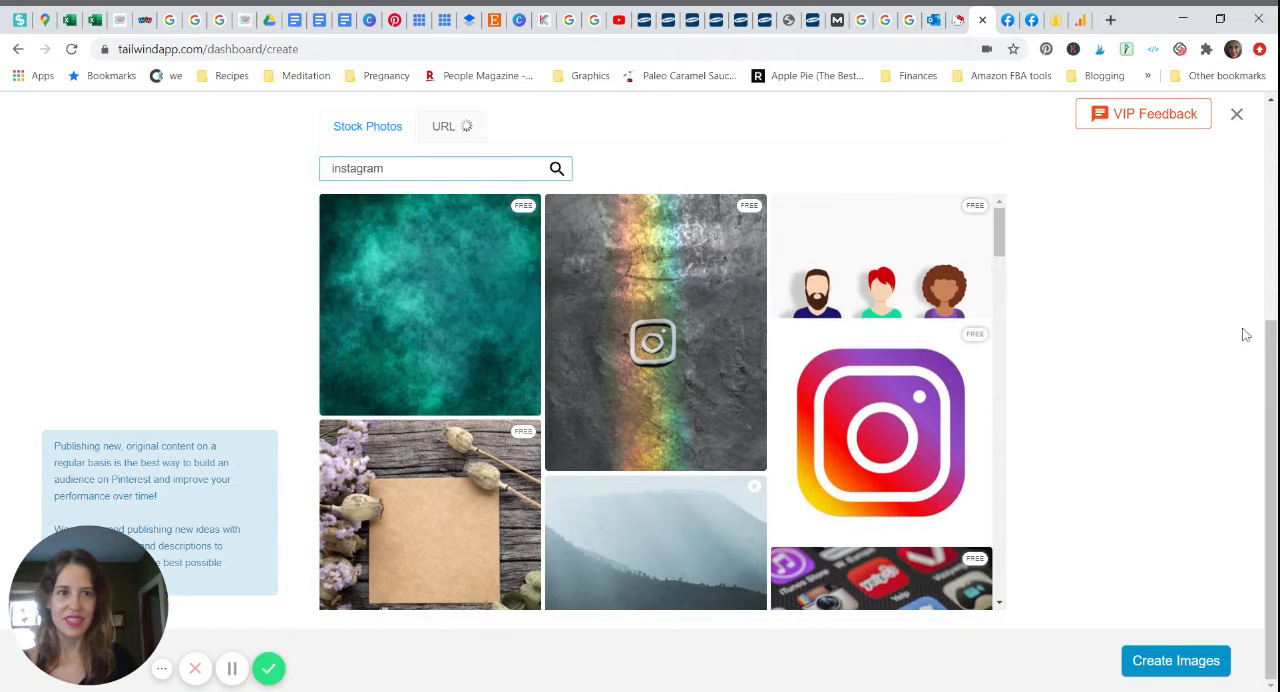
drag(1270, 362, 1228, 397)
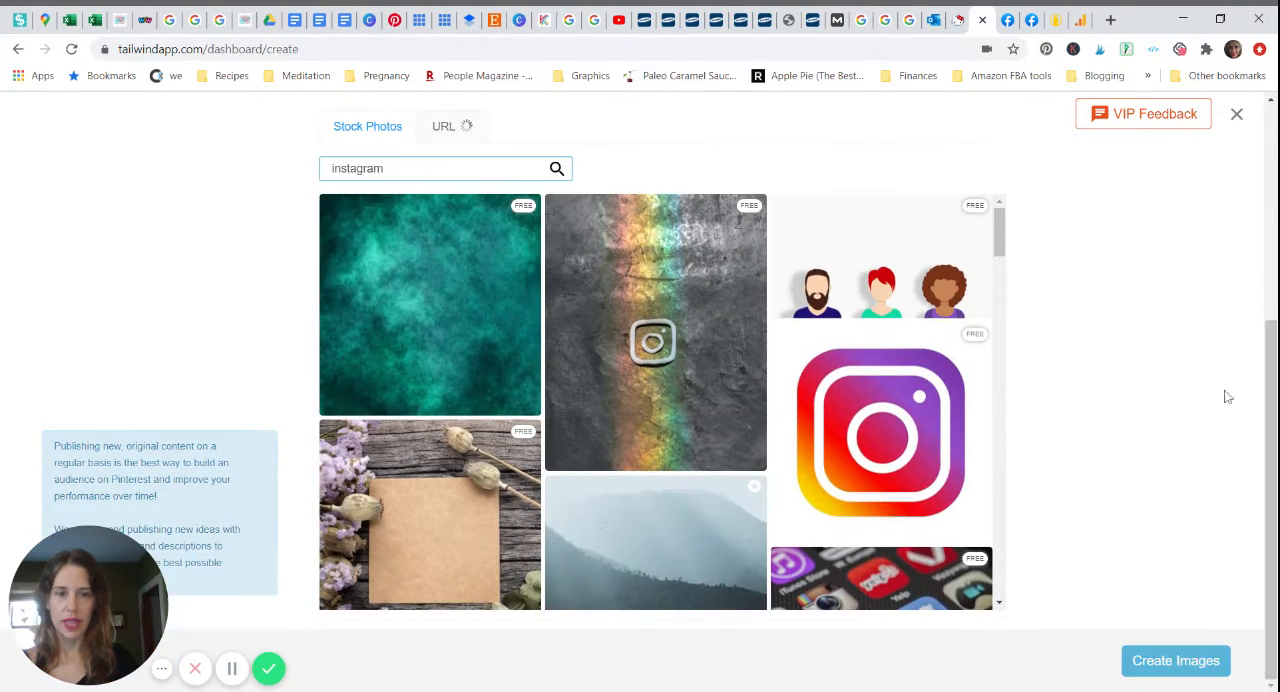
drag(1000, 236, 998, 350)
click(684, 322)
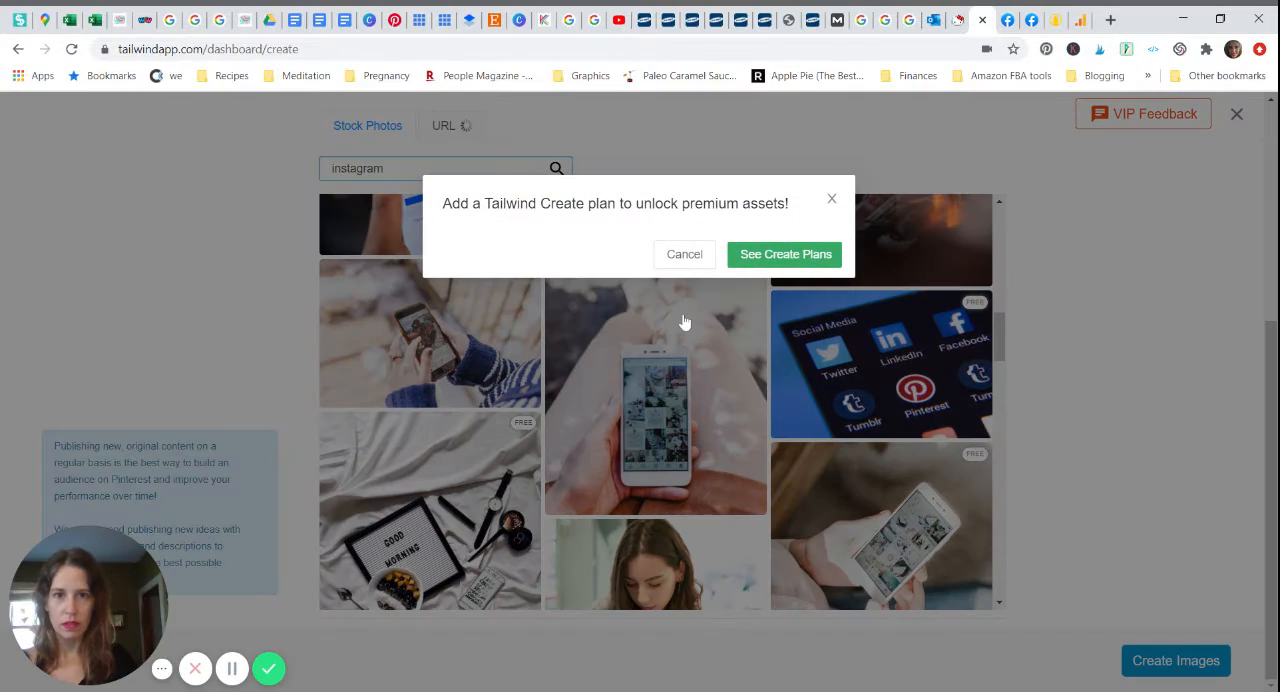
click(684, 254)
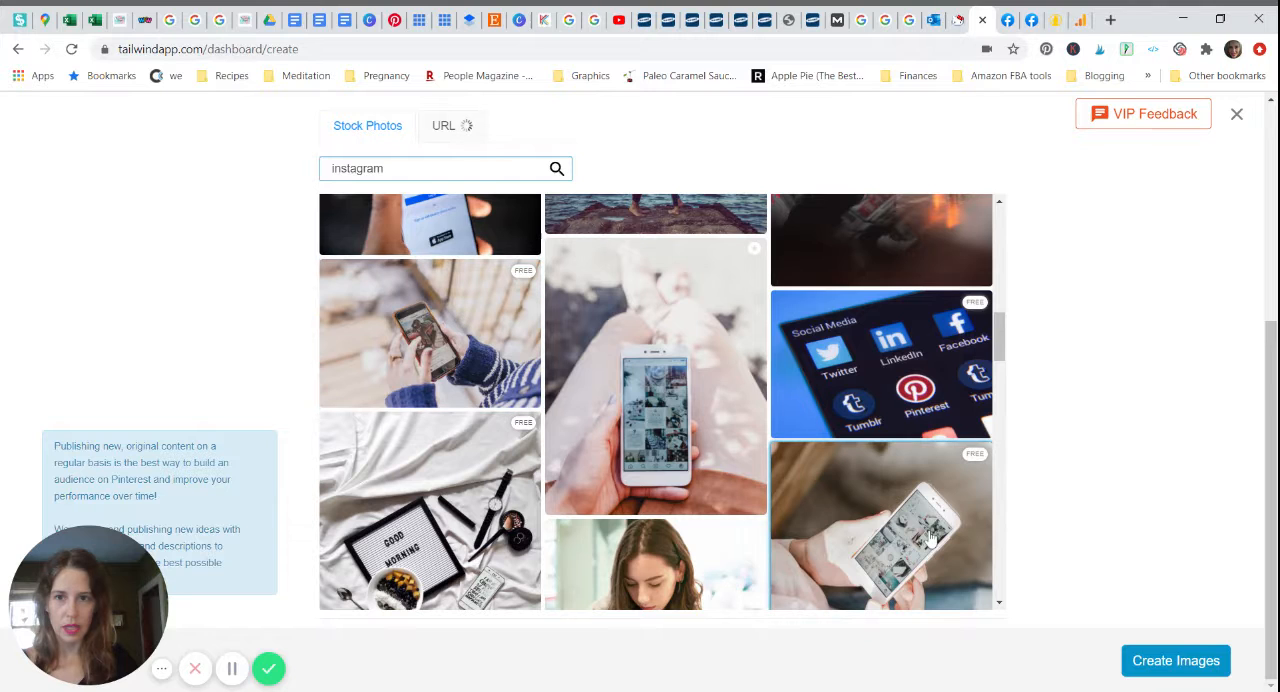
click(895, 512)
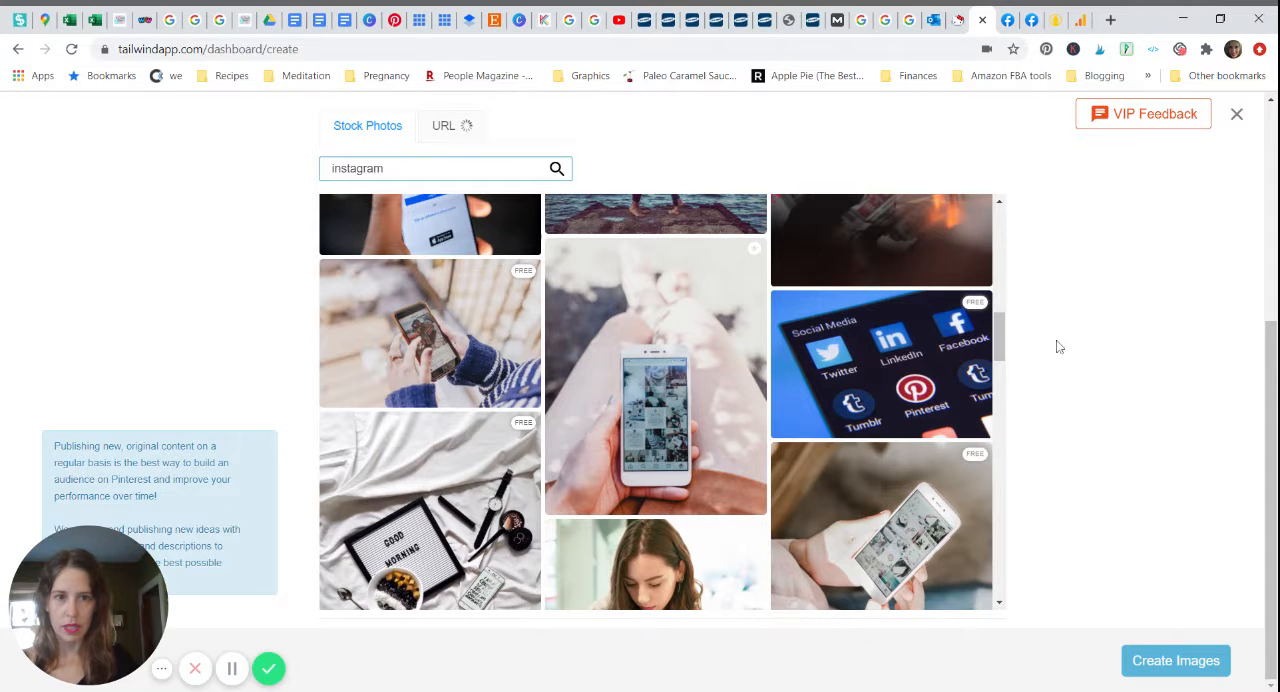
drag(1007, 345, 1008, 245)
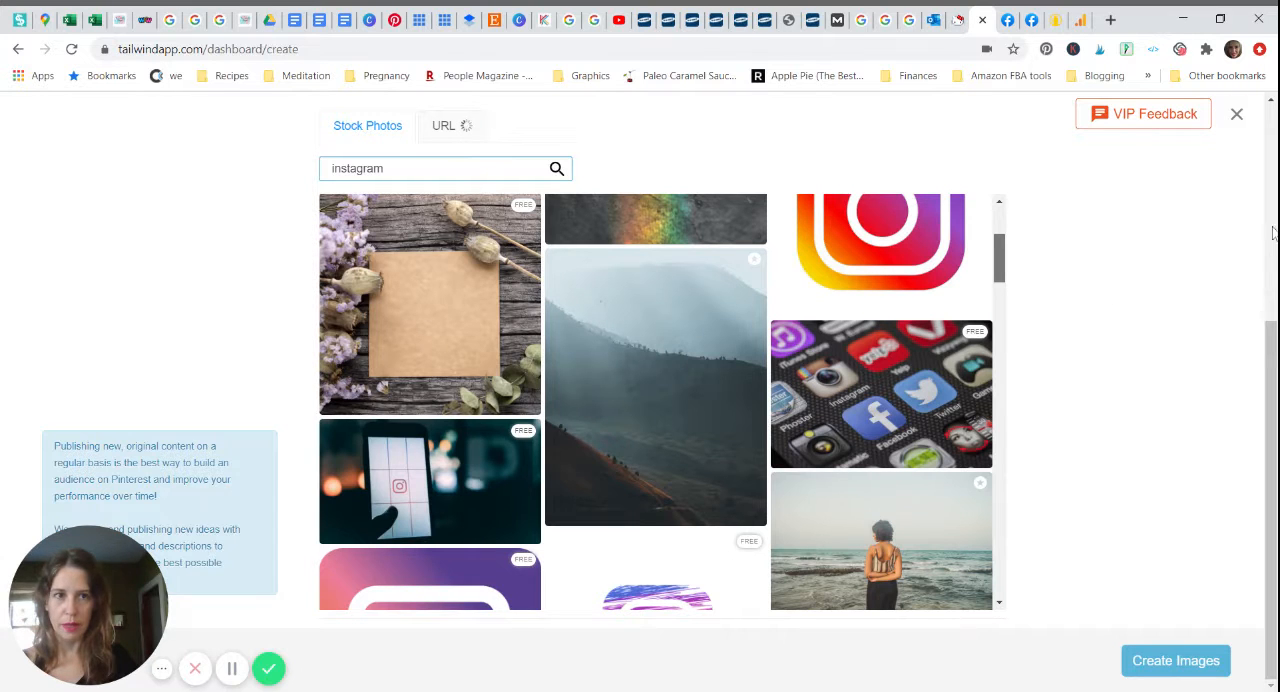
drag(1275, 366, 1276, 214)
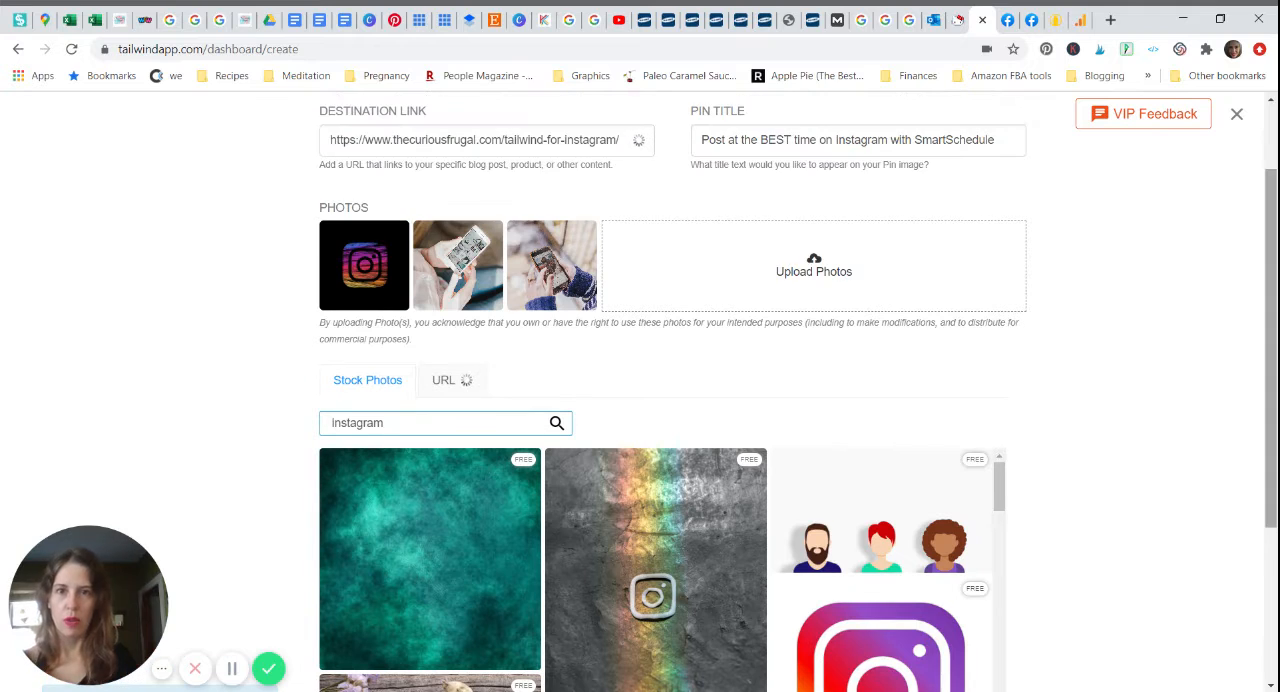
mouse_move(533, 272)
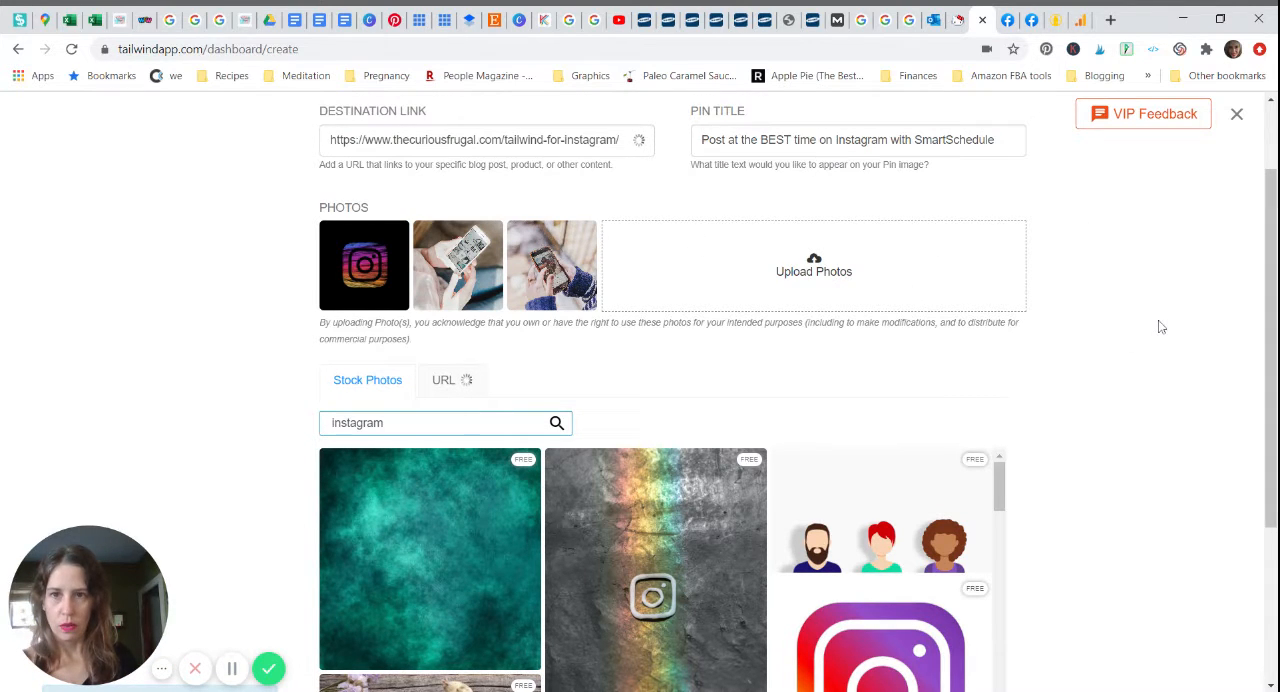
Step: Find and add the free stock photo of a phone lying beside a potted succulent
drag(1275, 328, 1275, 480)
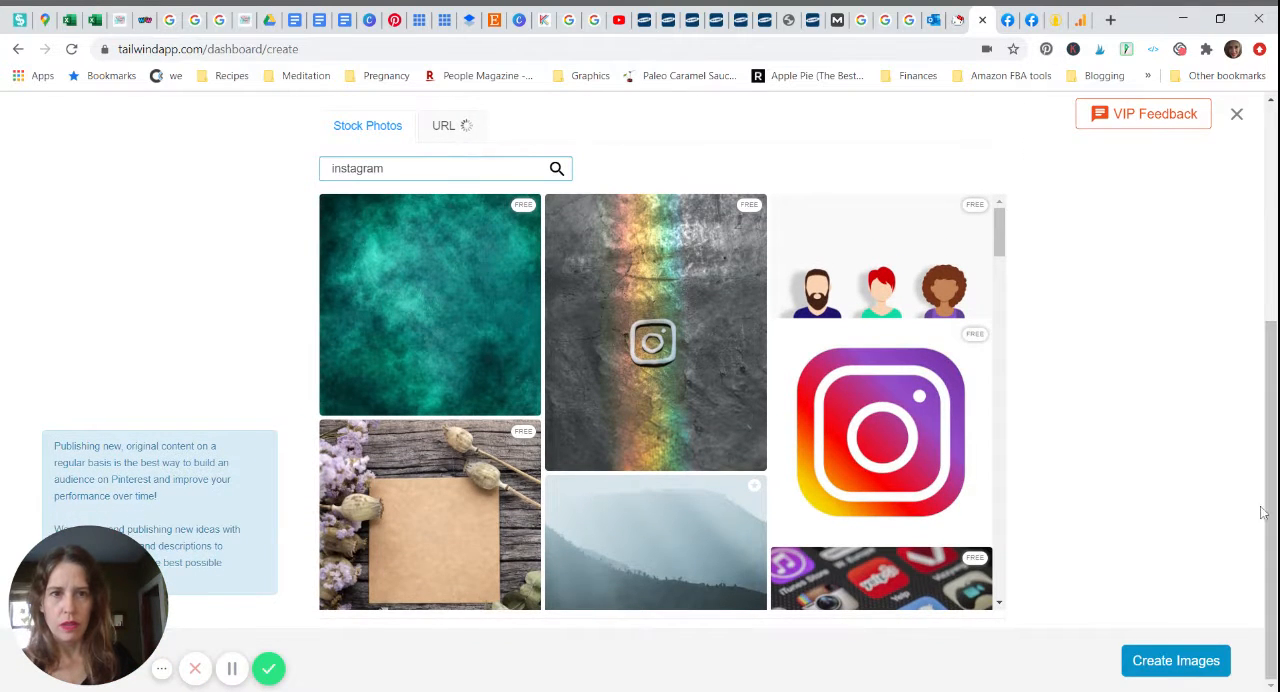
drag(999, 230, 1013, 413)
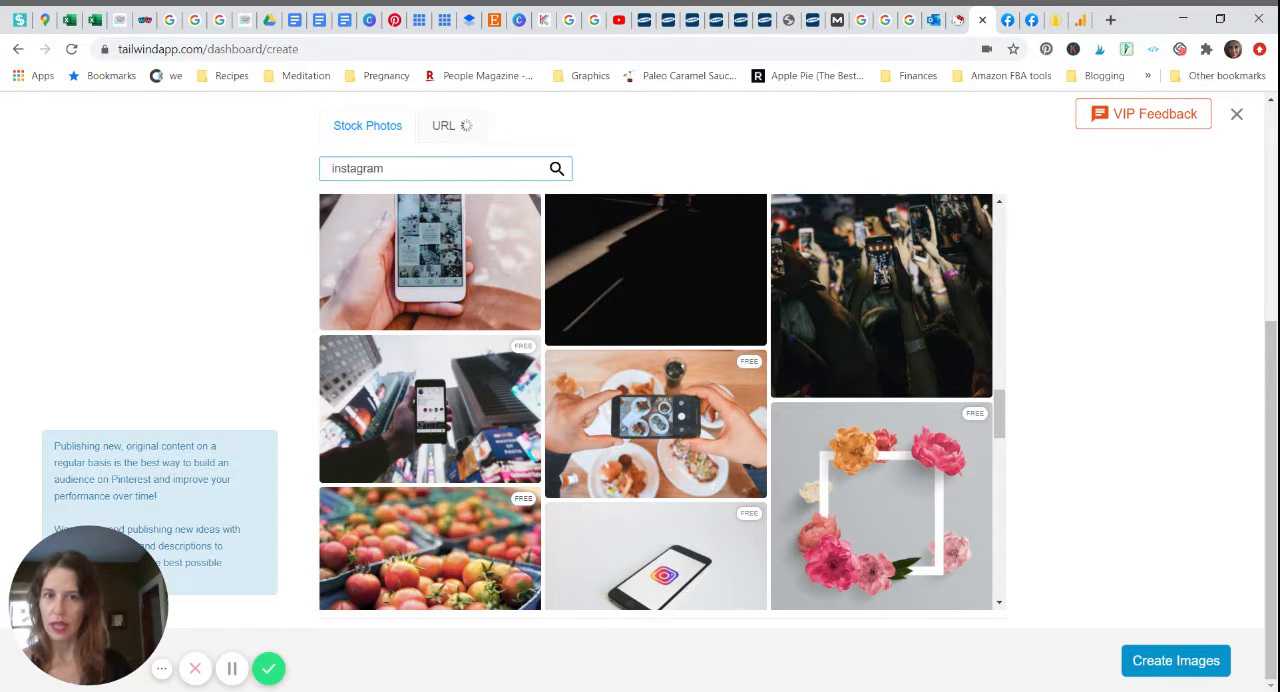
drag(1002, 416, 1028, 560)
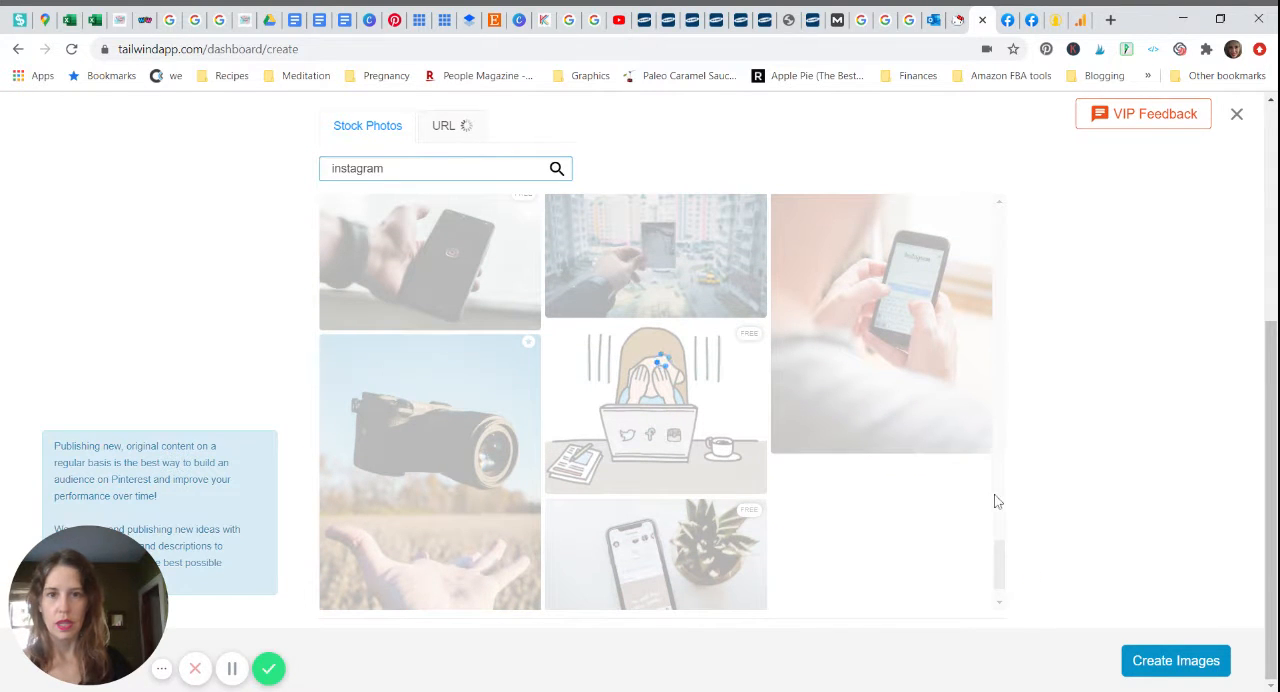
drag(1268, 497, 1268, 467)
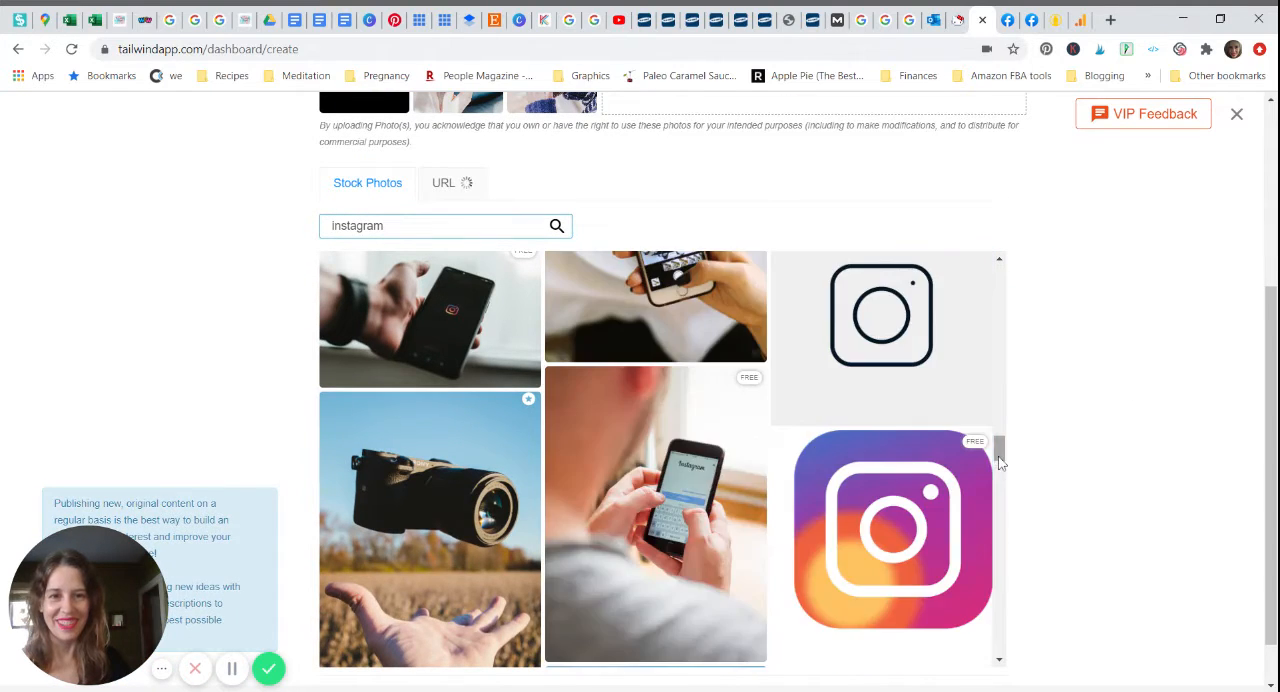
drag(995, 453, 1014, 289)
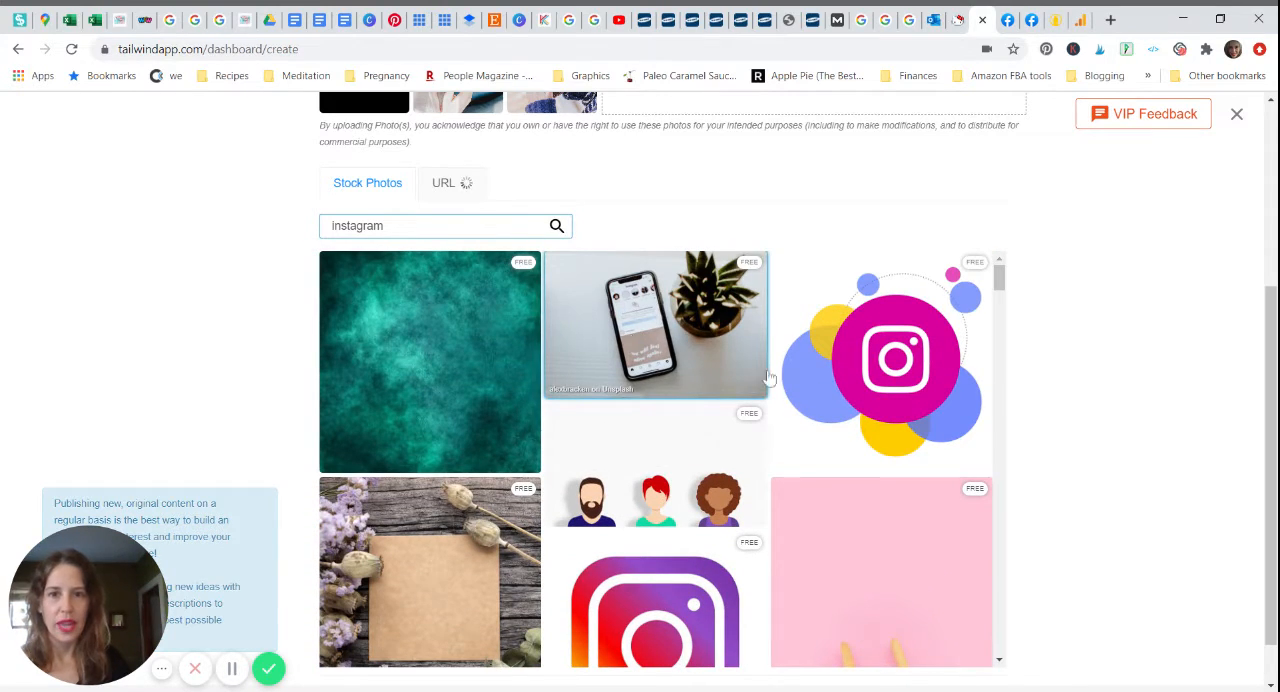
Step: Review the chosen photos and generate the pin images from them
drag(1268, 400, 1264, 250)
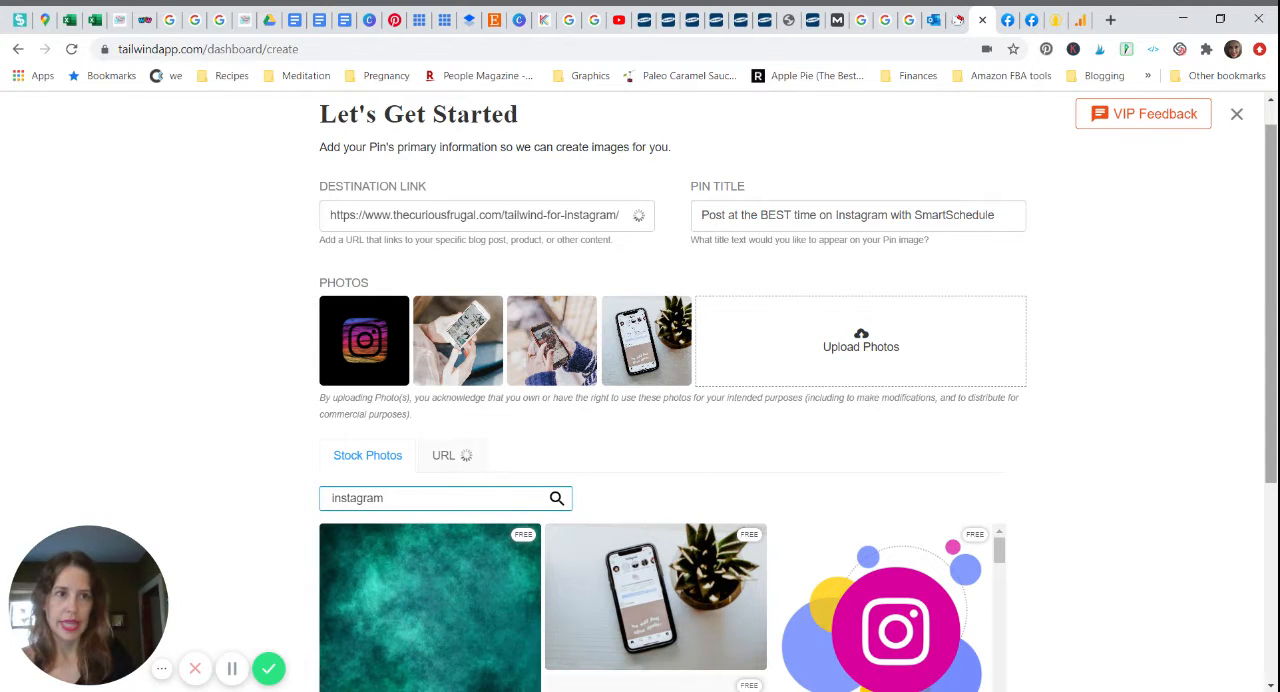
scroll(640, 400, down, 3)
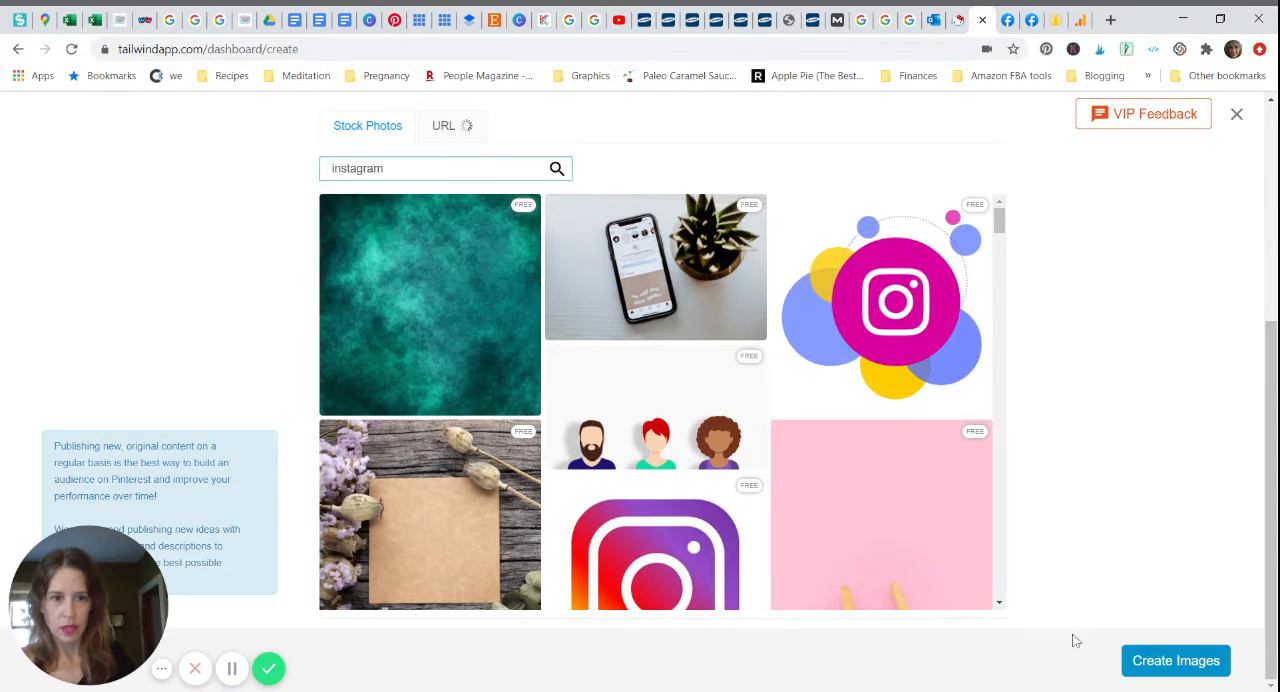
click(1179, 670)
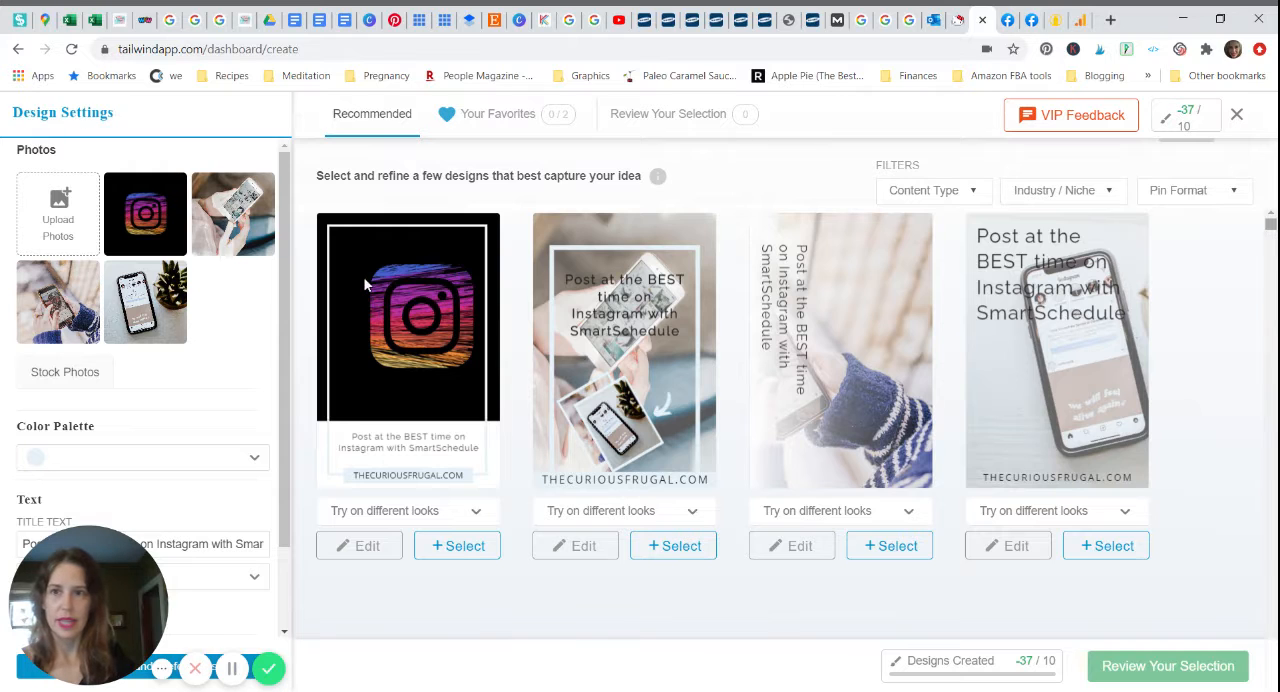
Step: Examine the recommended pin designs and their different layouts of the photos and title
scroll(1097, 240, down, 3)
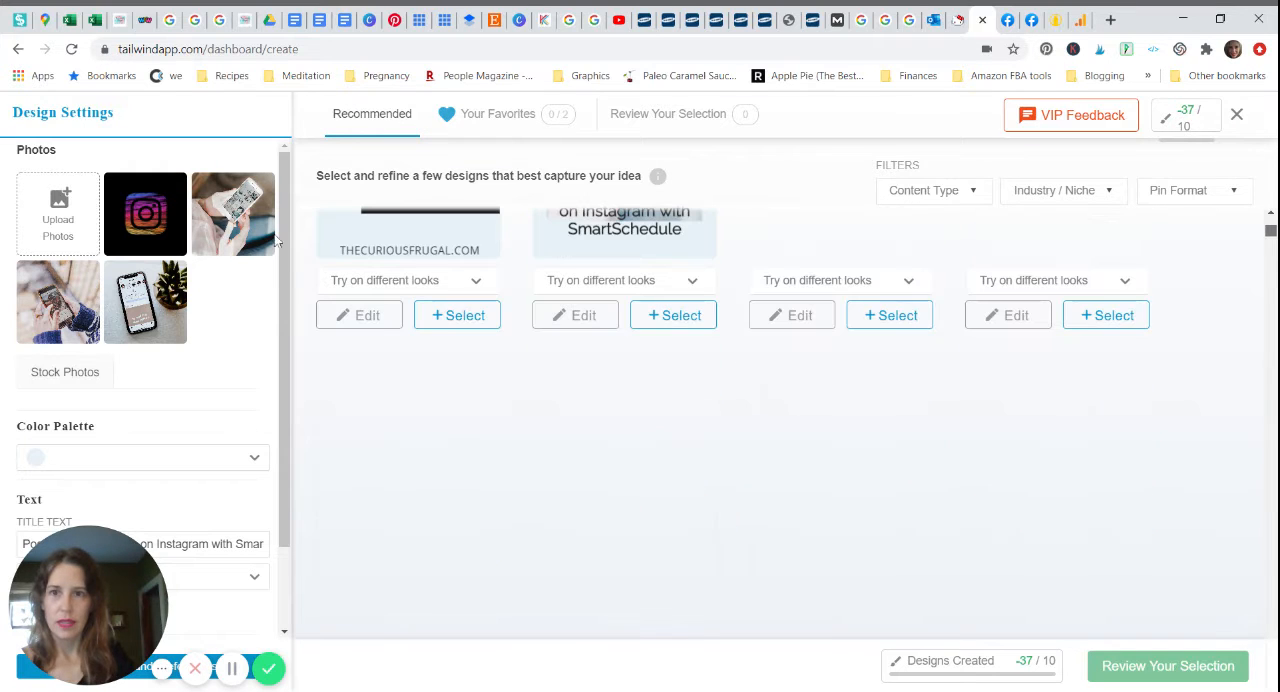
drag(1270, 228, 1270, 241)
click(1271, 215)
click(1271, 215)
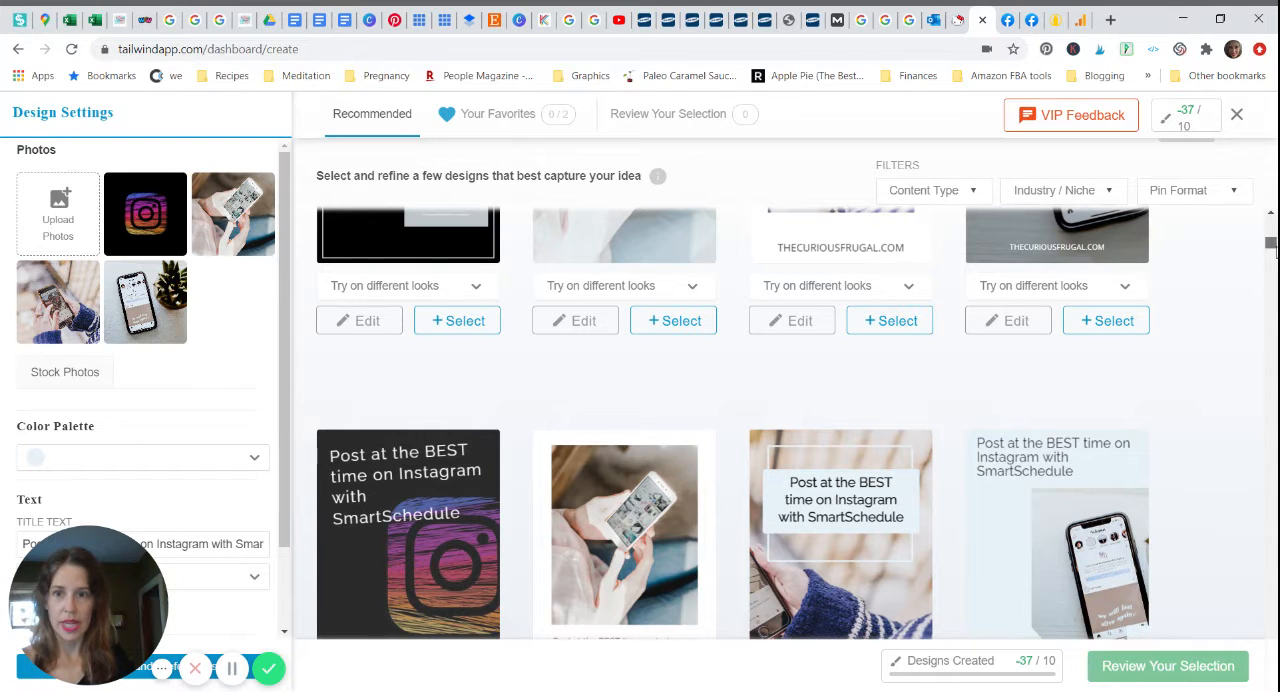
drag(1270, 240, 1270, 247)
scroll(1270, 245, down, 3)
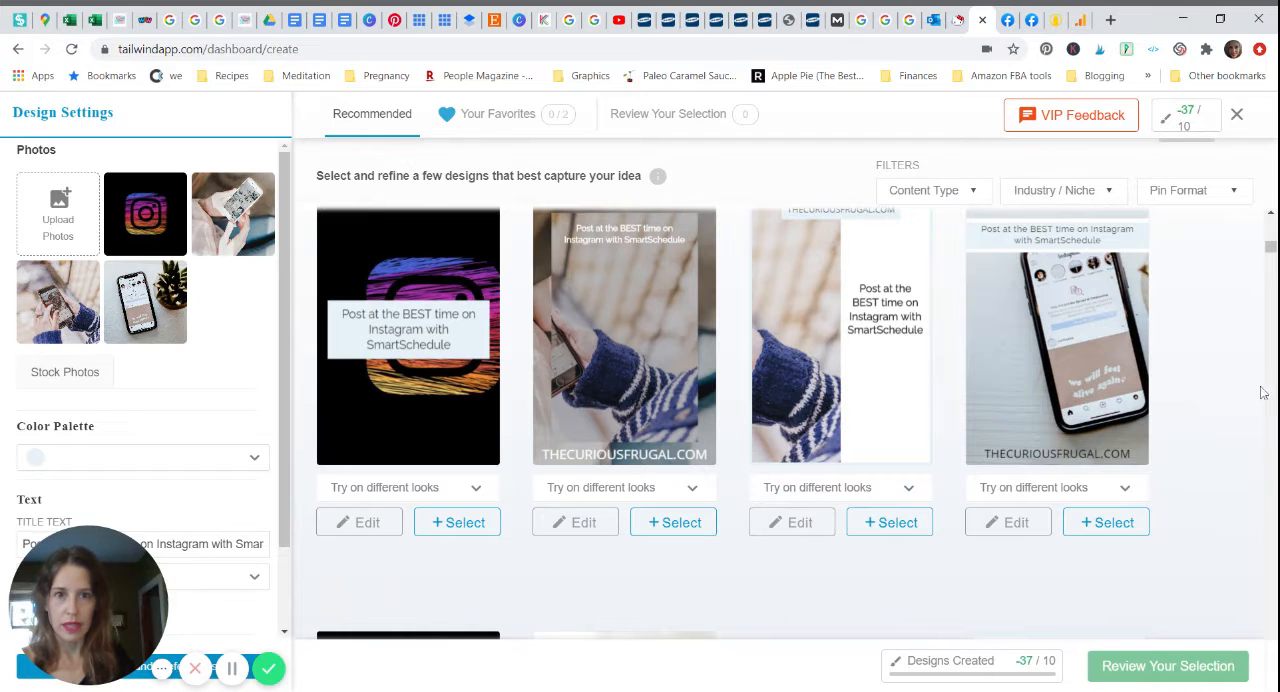
scroll(732, 400, down, 4)
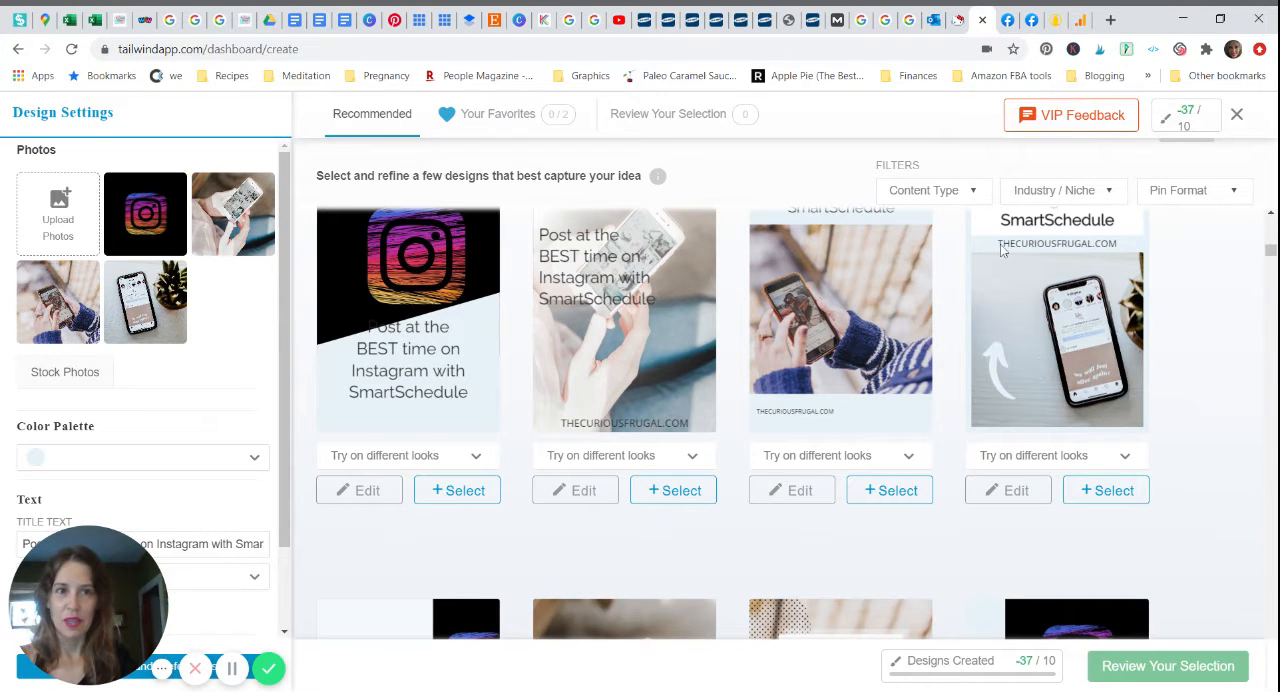
Step: Browse further down the recommended pin designs to compare how the title and photos are laid out
scroll(733, 420, down, 4)
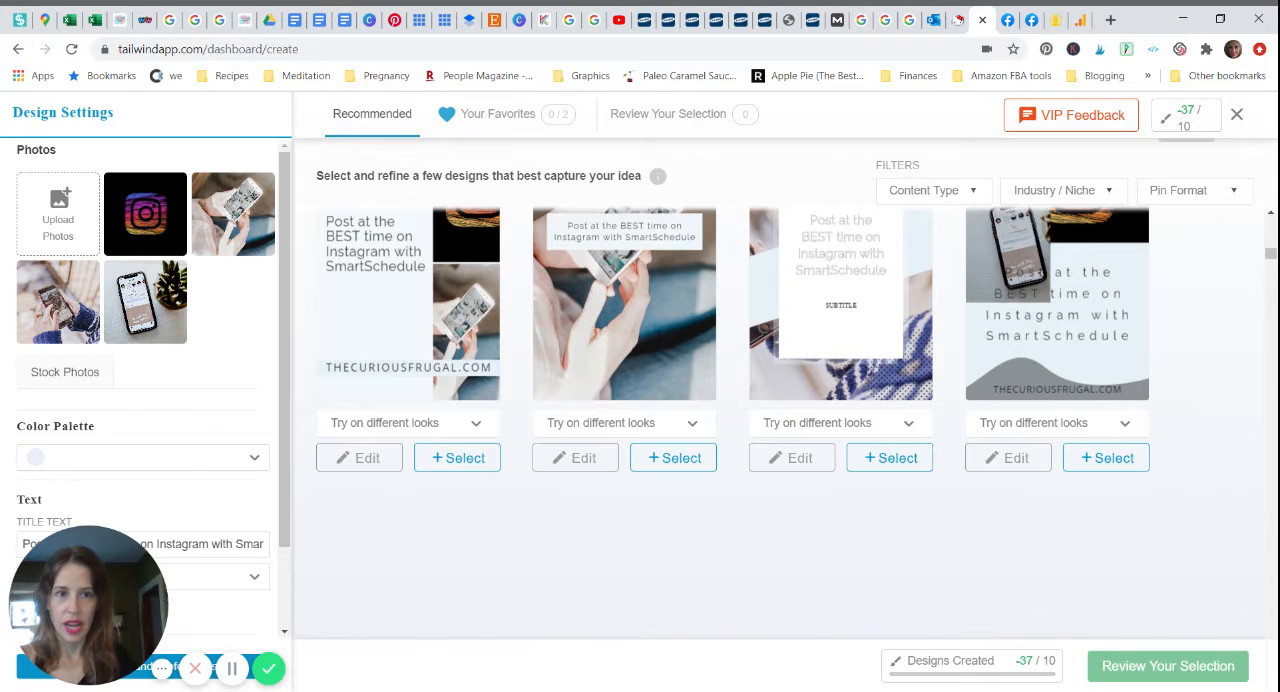
scroll(733, 420, down, 4)
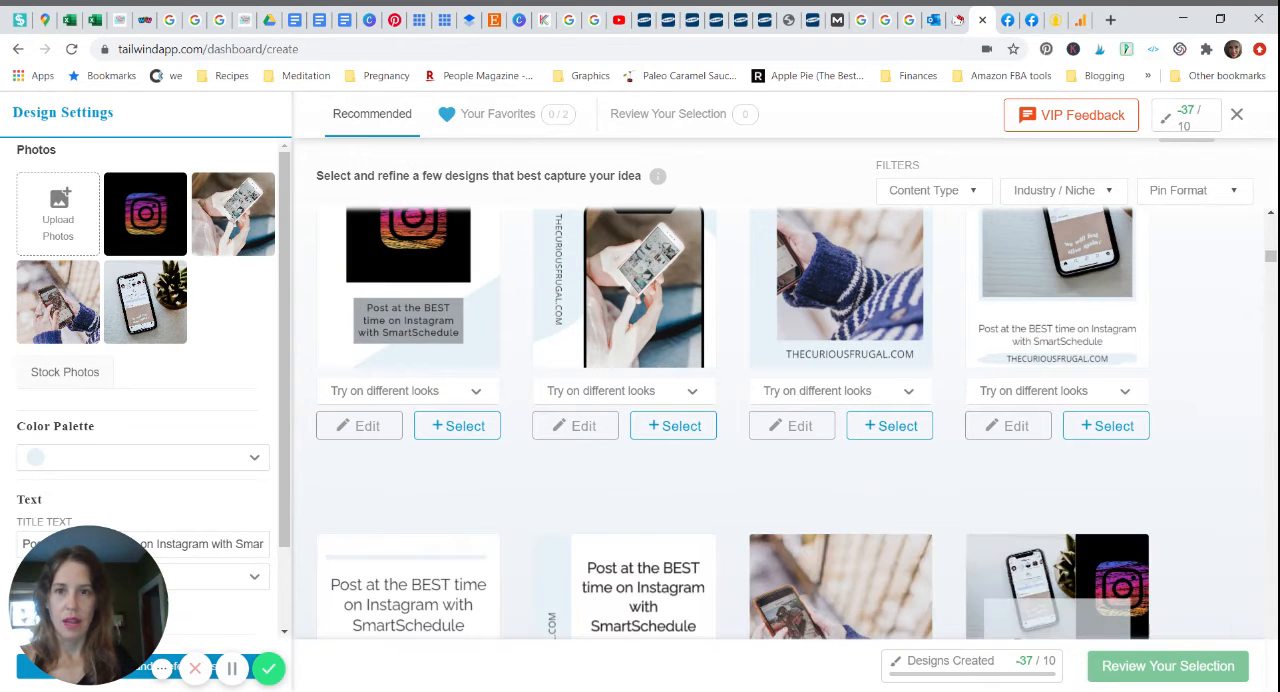
scroll(733, 420, down, 5)
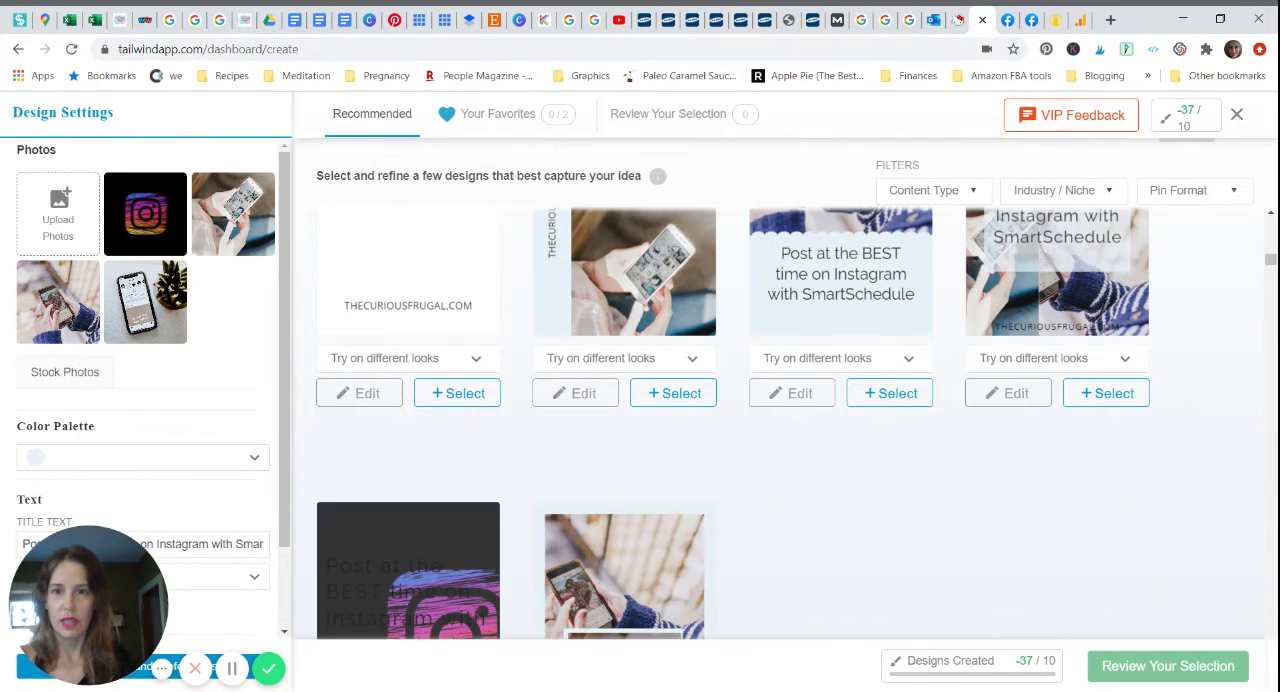
scroll(733, 420, down, 5)
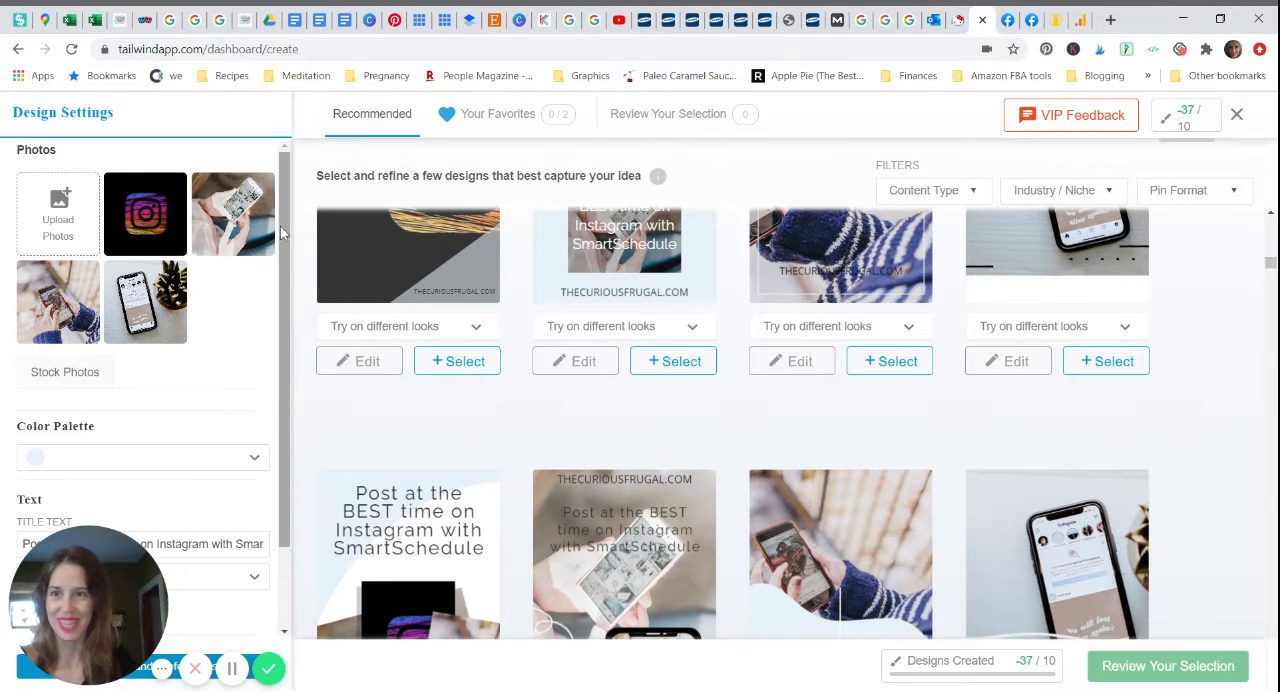
Step: Choose Raleway as the font for the title text and close the font list
scroll(289, 285, down, 1)
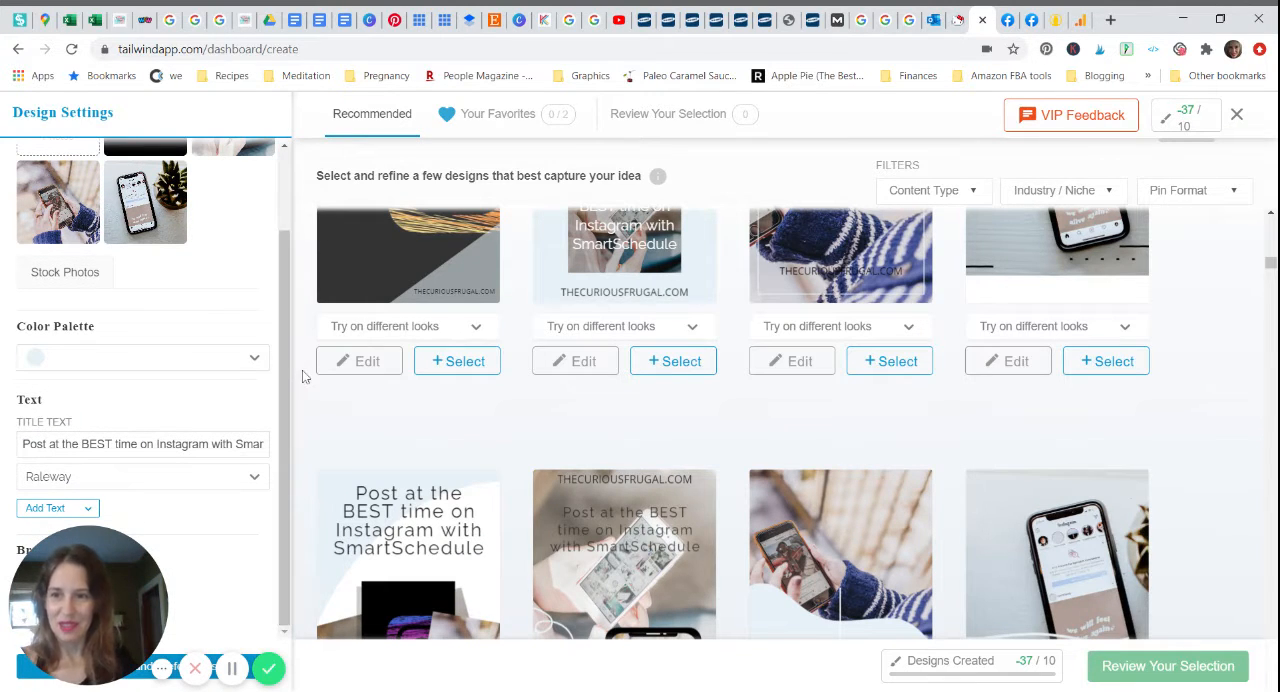
click(255, 480)
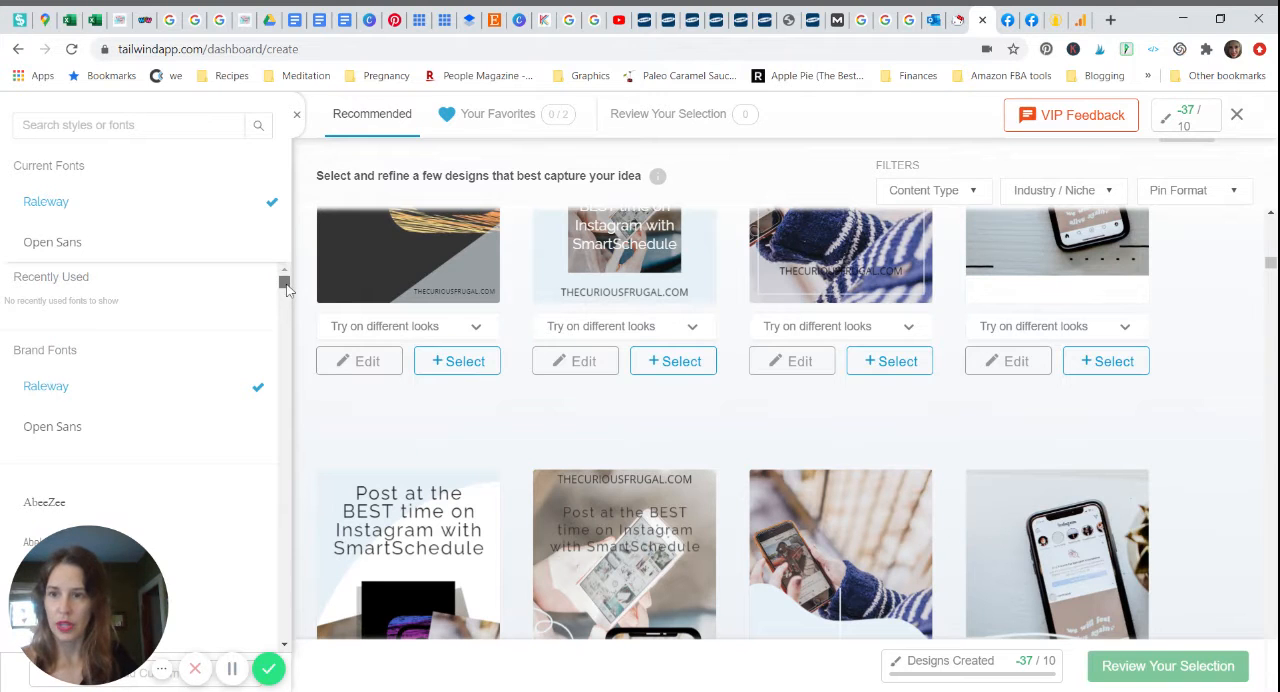
mouse_move(285, 287)
mouse_down()
mouse_move(285, 304)
mouse_move(286, 278)
mouse_up()
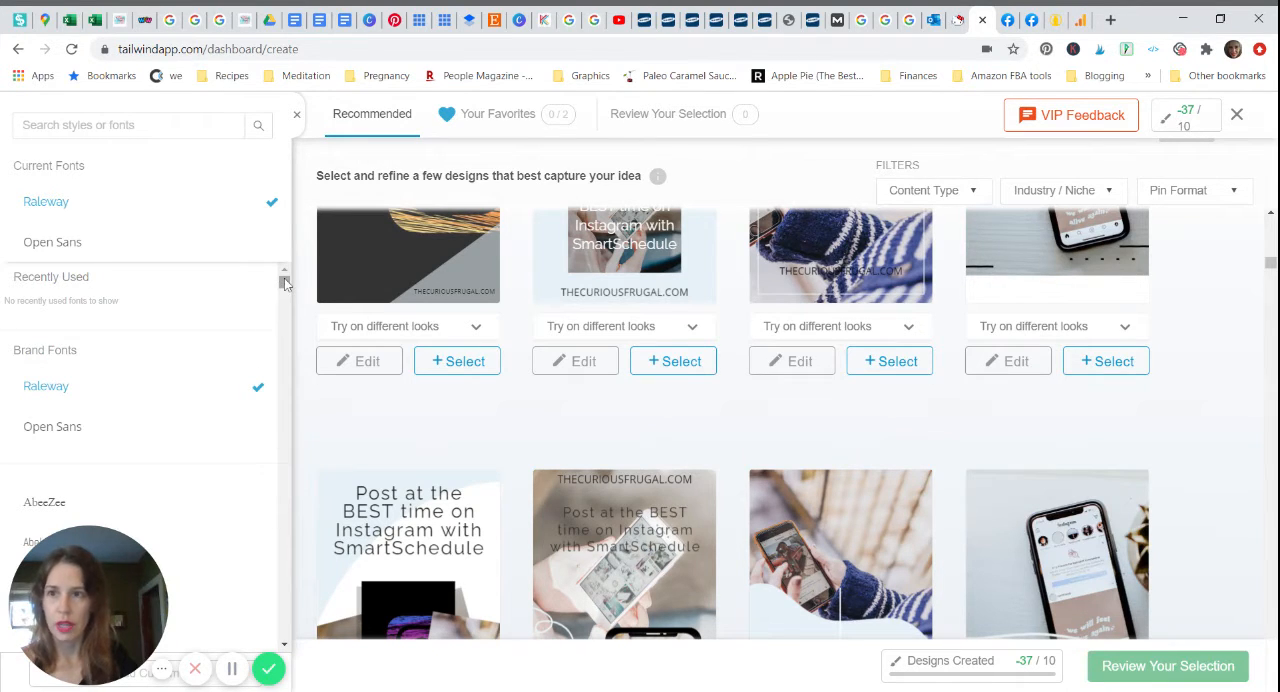
drag(69, 168, 57, 204)
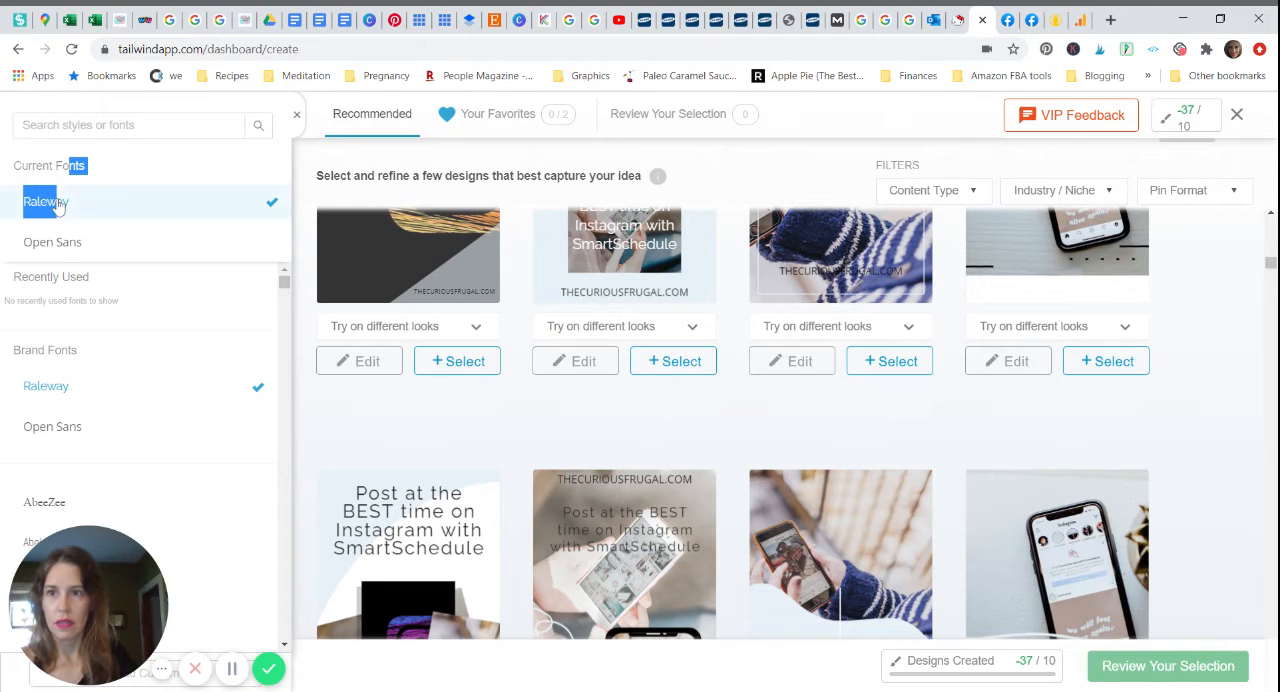
click(57, 204)
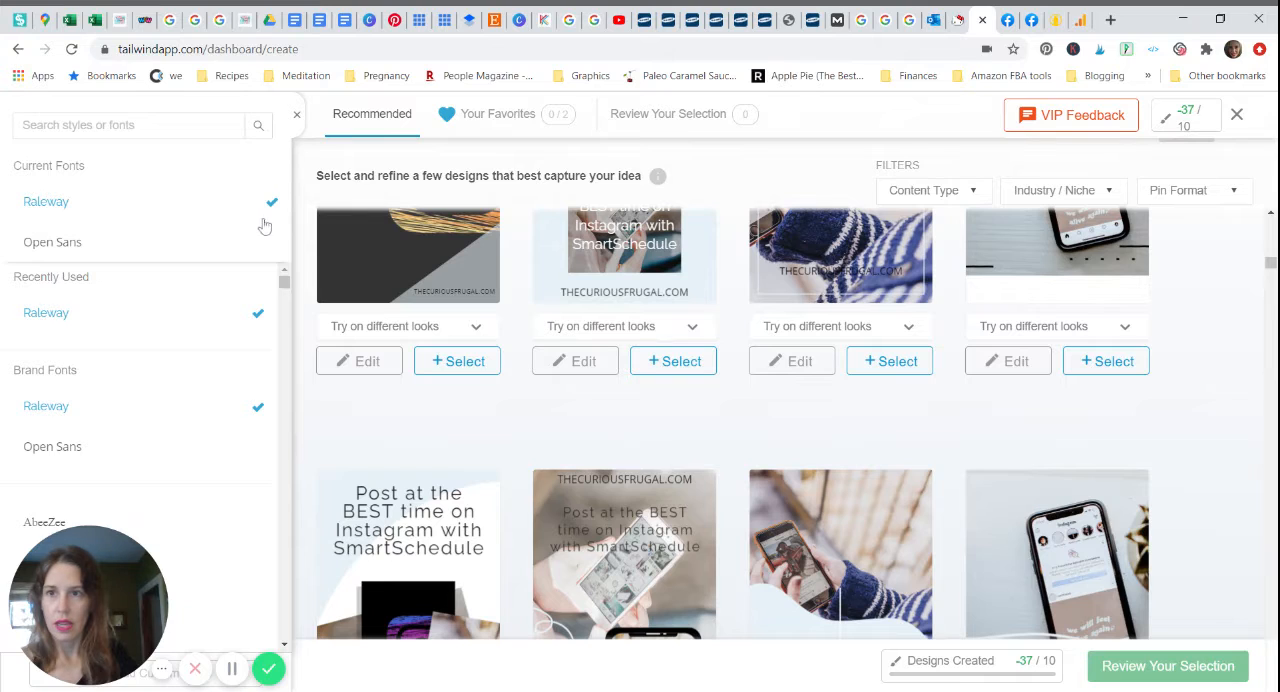
click(296, 120)
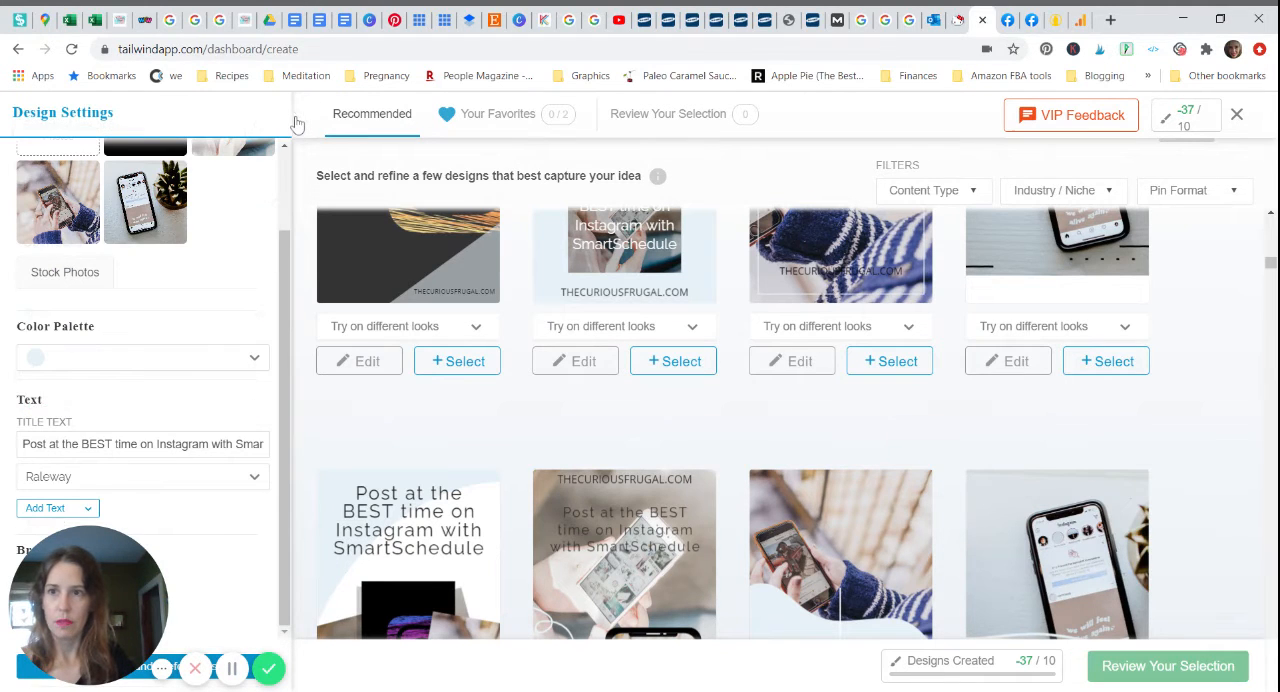
Step: Try the Saltwater Taffy color palette on the pins and look through the recolored designs
click(254, 366)
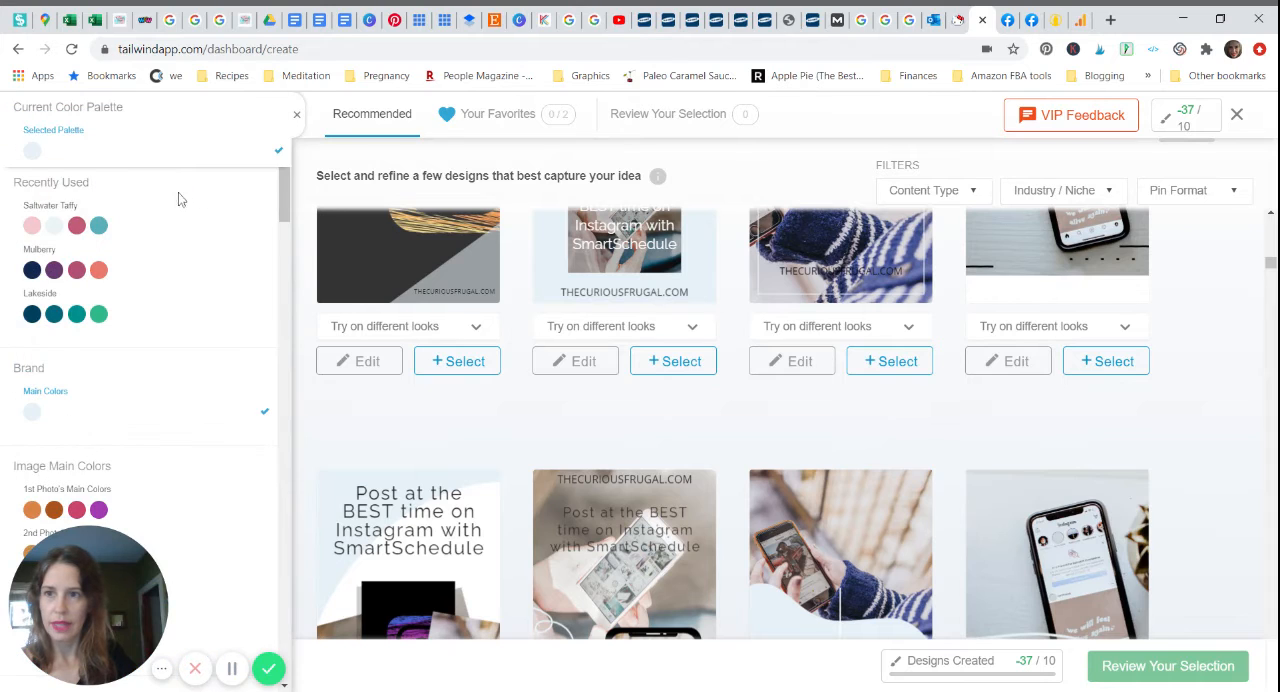
click(120, 228)
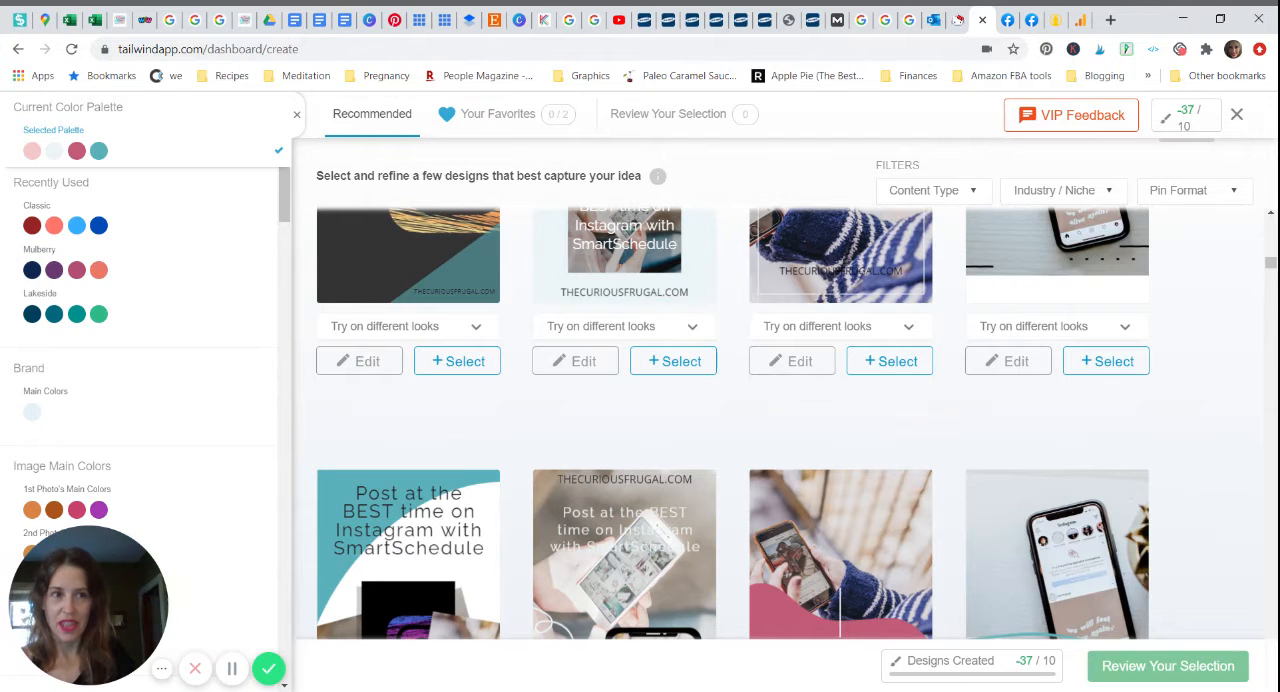
scroll(1276, 286, down, 1)
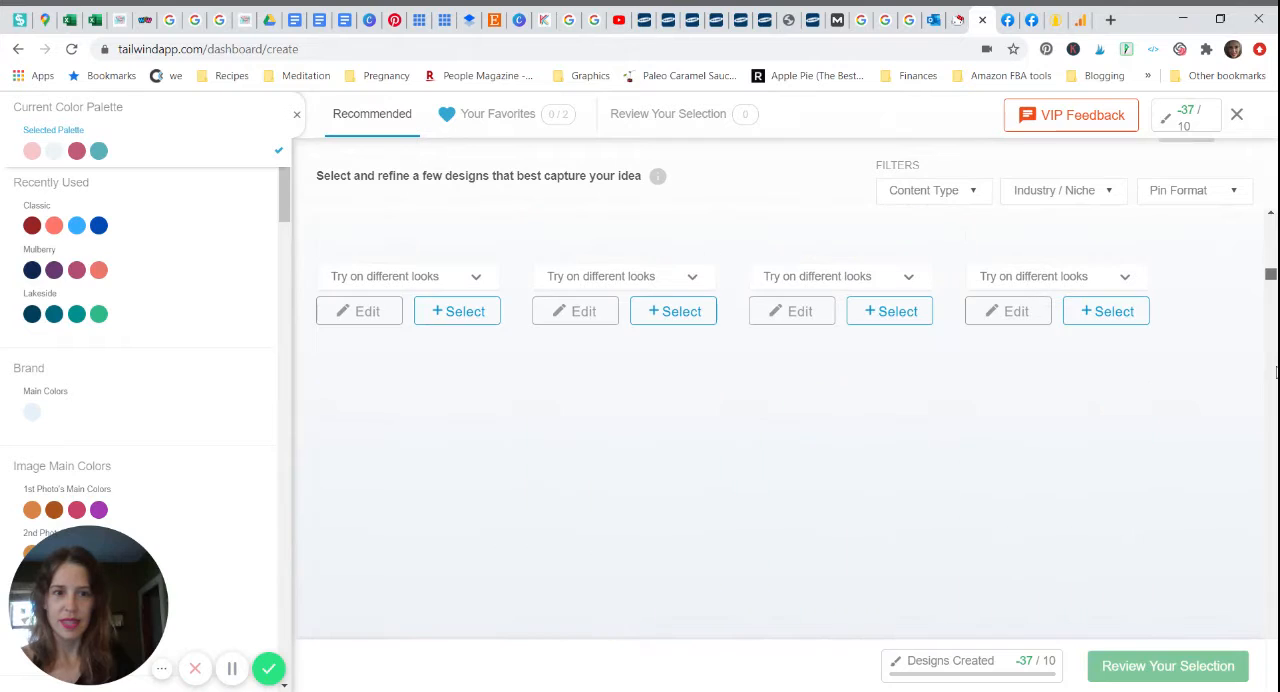
scroll(1240, 197, down, 1)
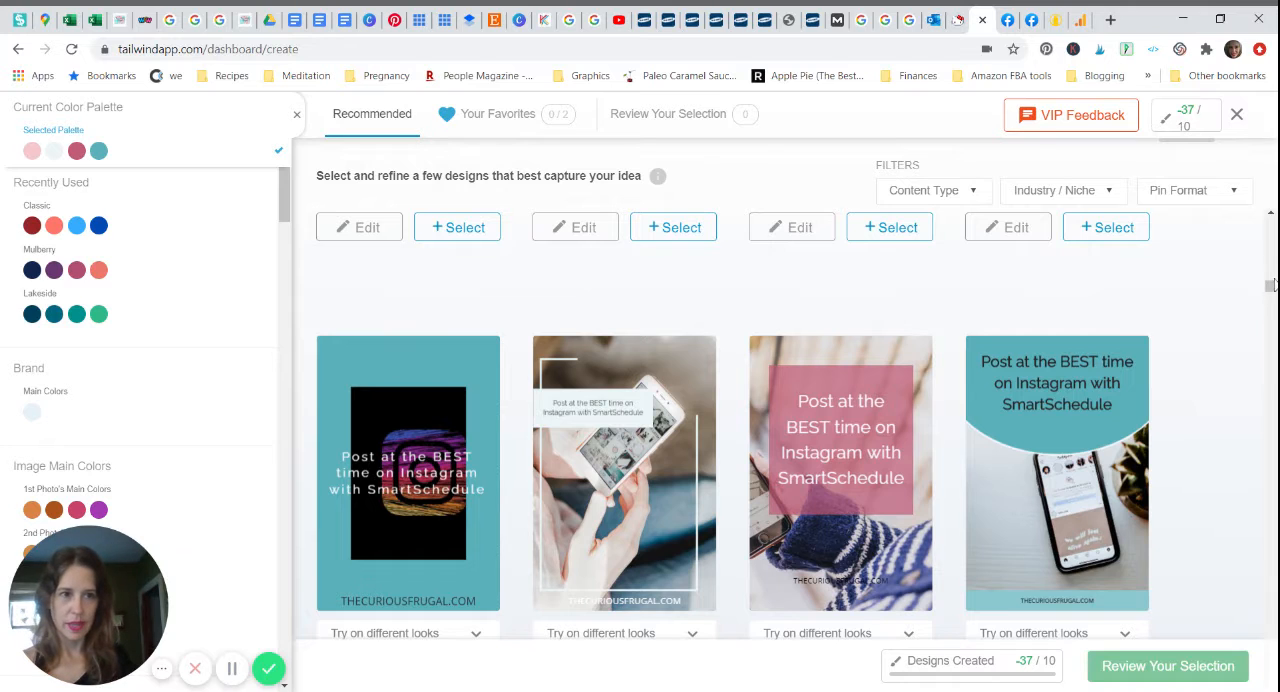
scroll(1271, 292, down, 3)
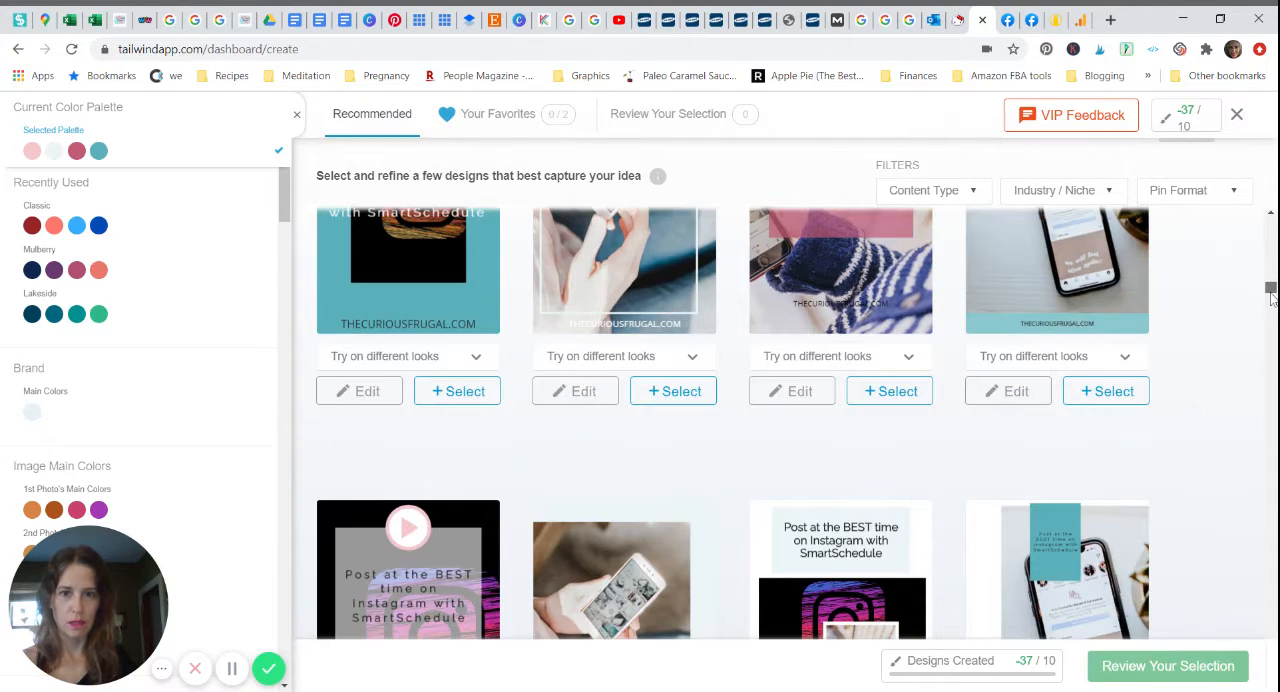
drag(1272, 299, 1272, 306)
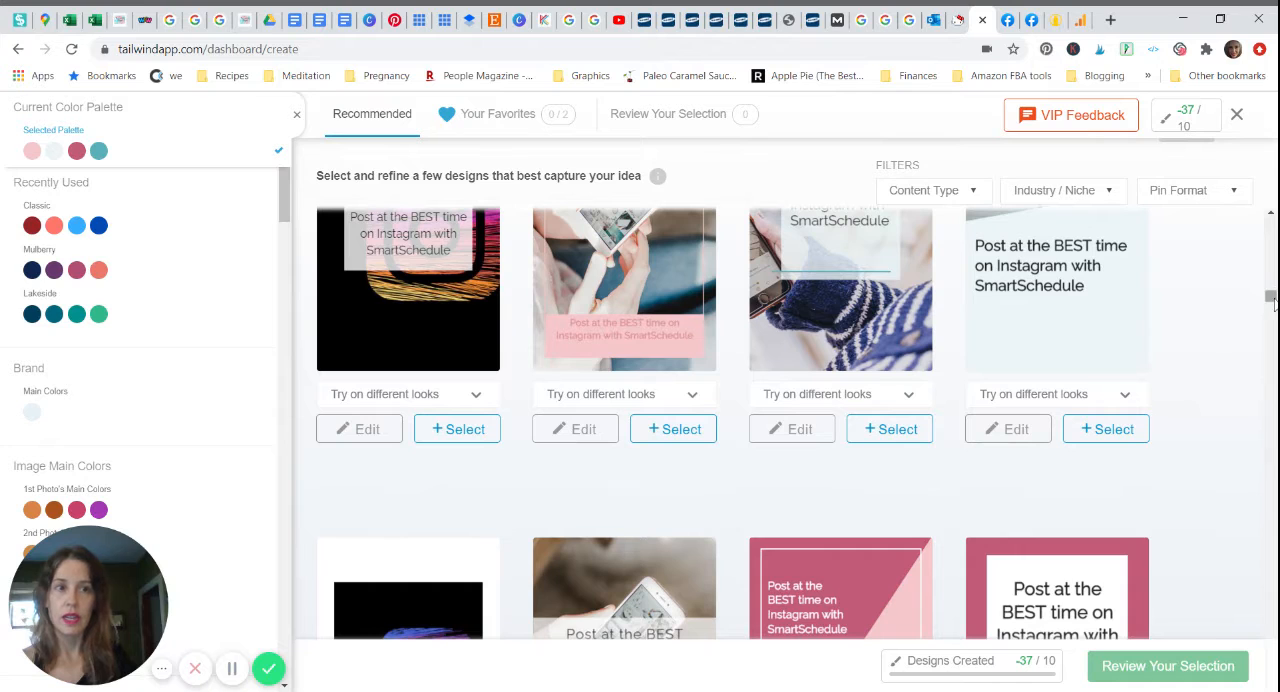
scroll(1275, 310, down, 1)
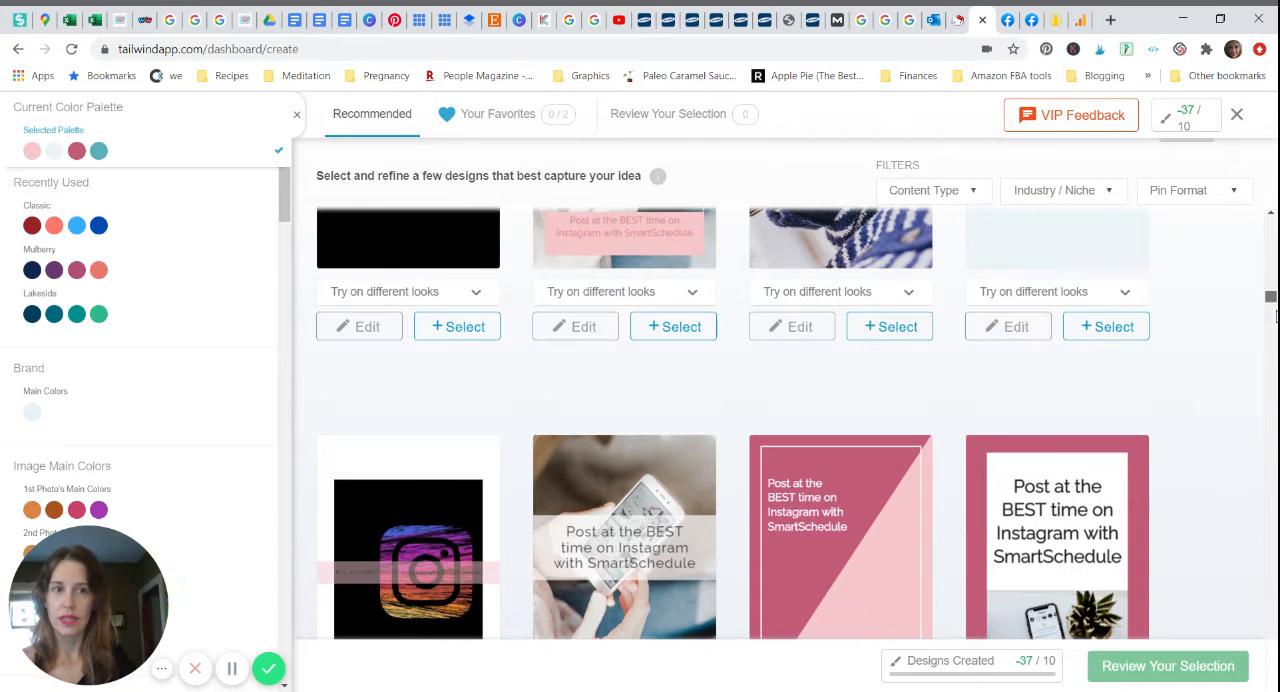
scroll(1275, 316, down, 2)
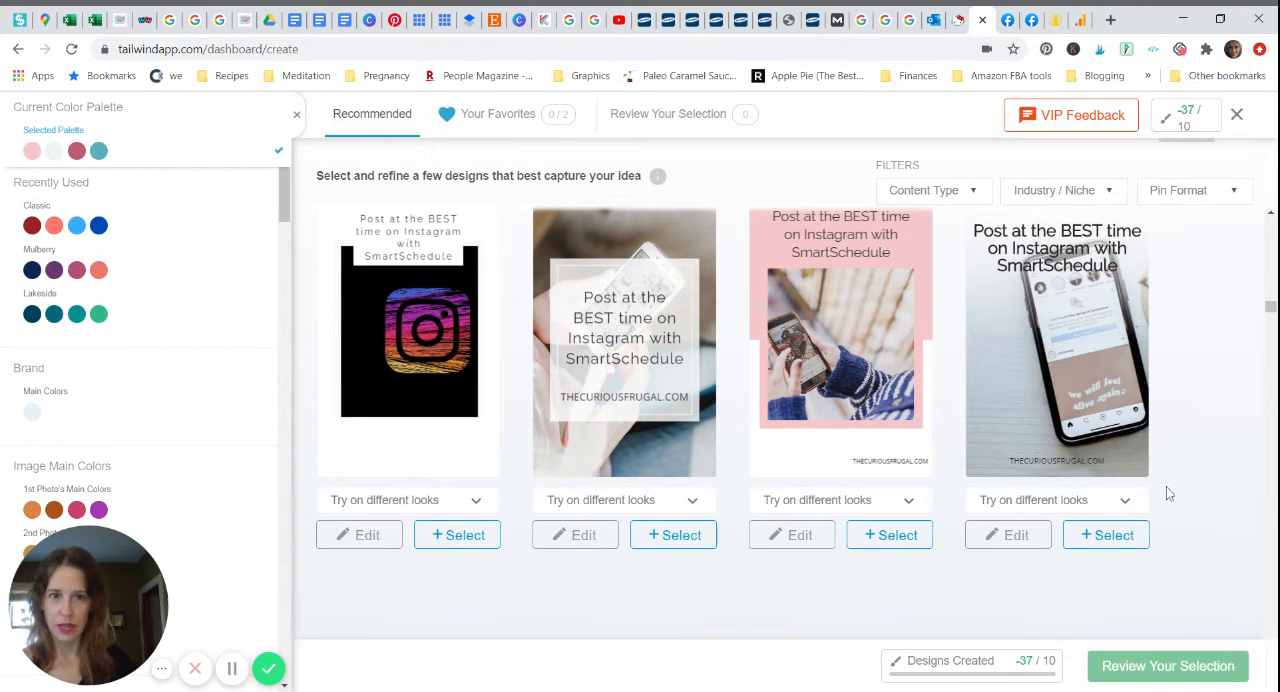
Step: Compare the Lakeside and Mulberry color palettes on the pins, settle on Lakeside, and check it across more designs
click(108, 315)
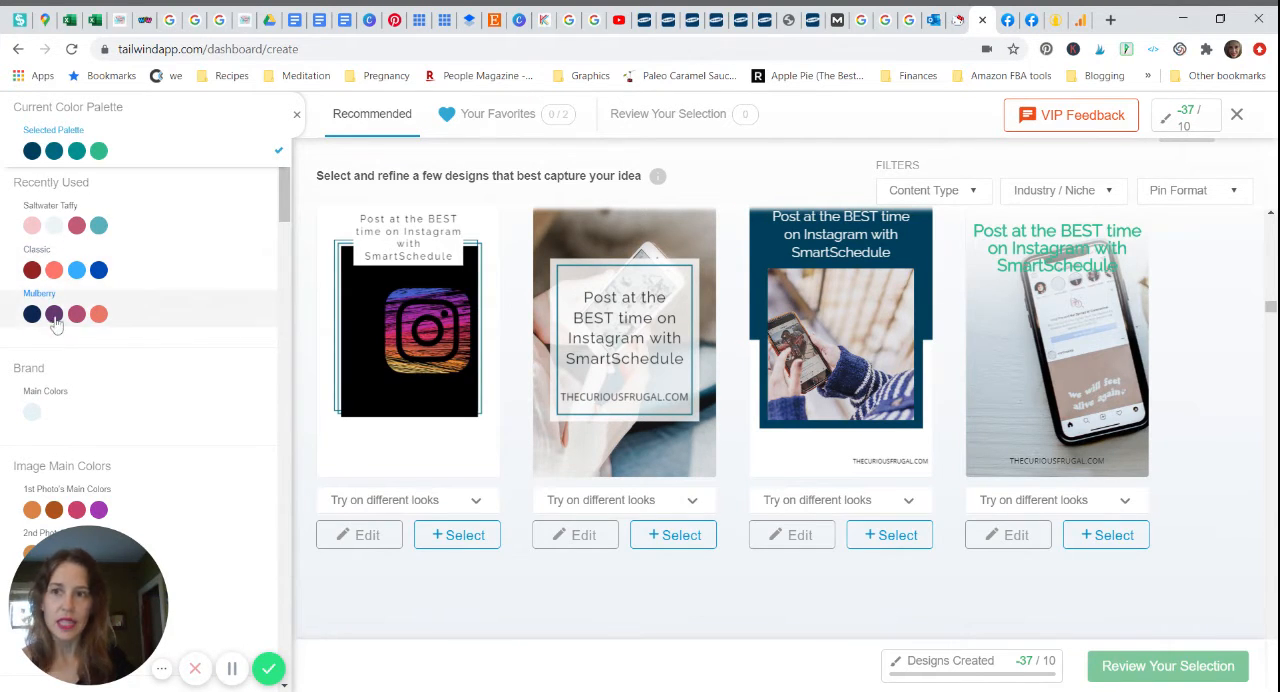
click(54, 316)
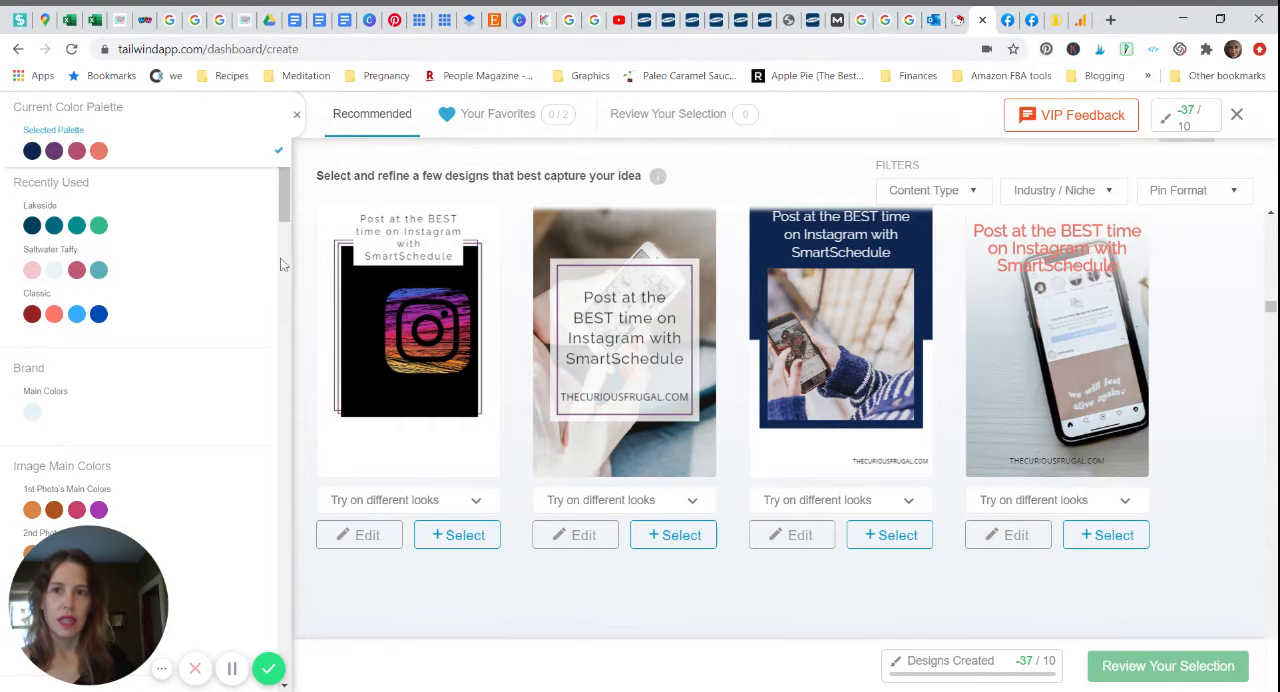
scroll(285, 238, down, 1)
drag(285, 238, 298, 646)
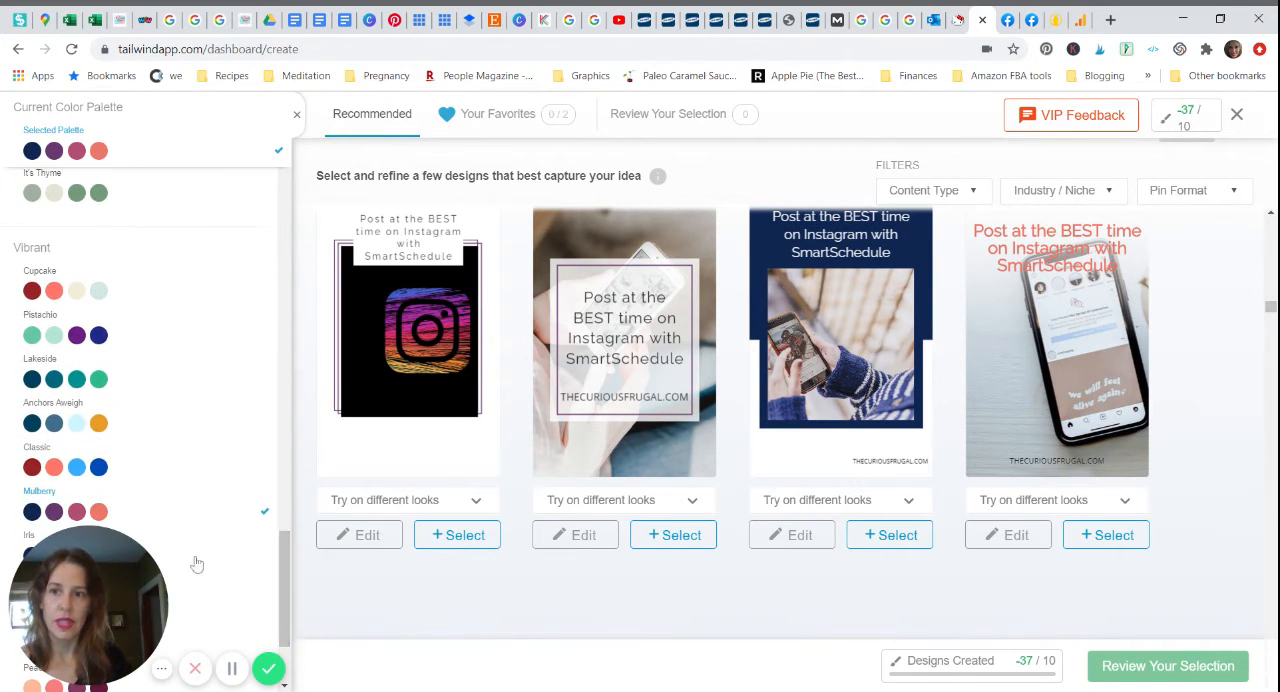
click(53, 384)
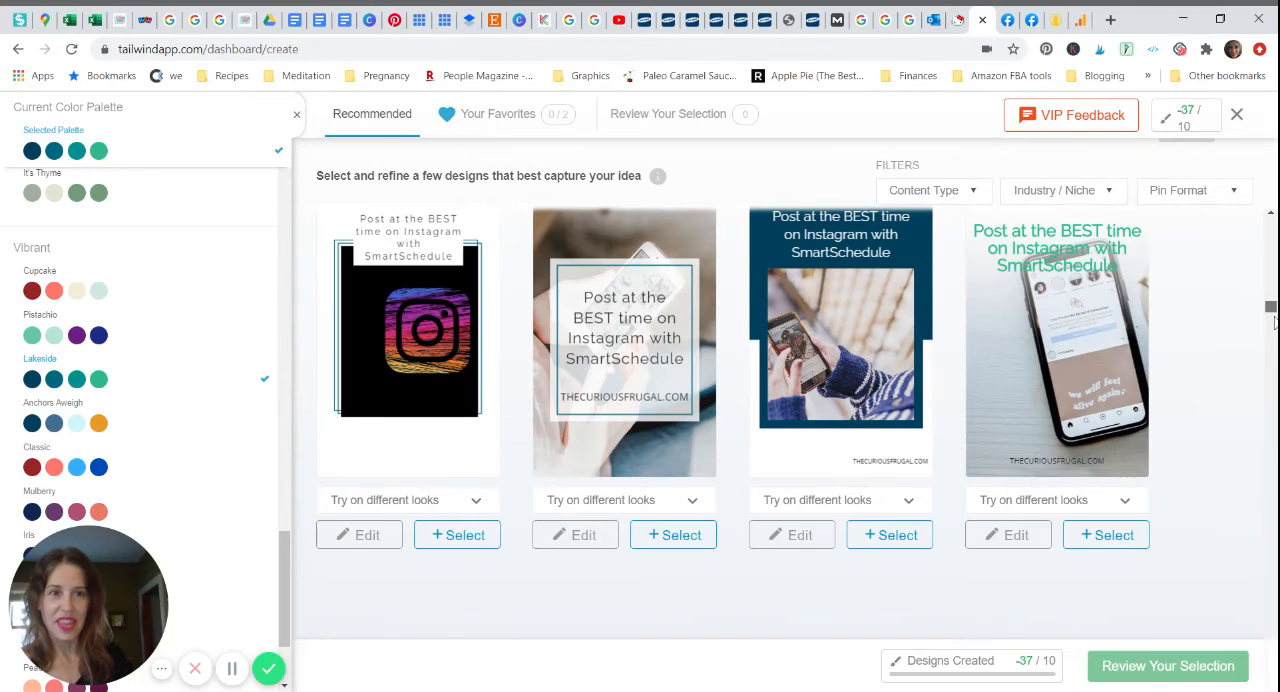
drag(1270, 306, 1272, 312)
scroll(1272, 312, down, 3)
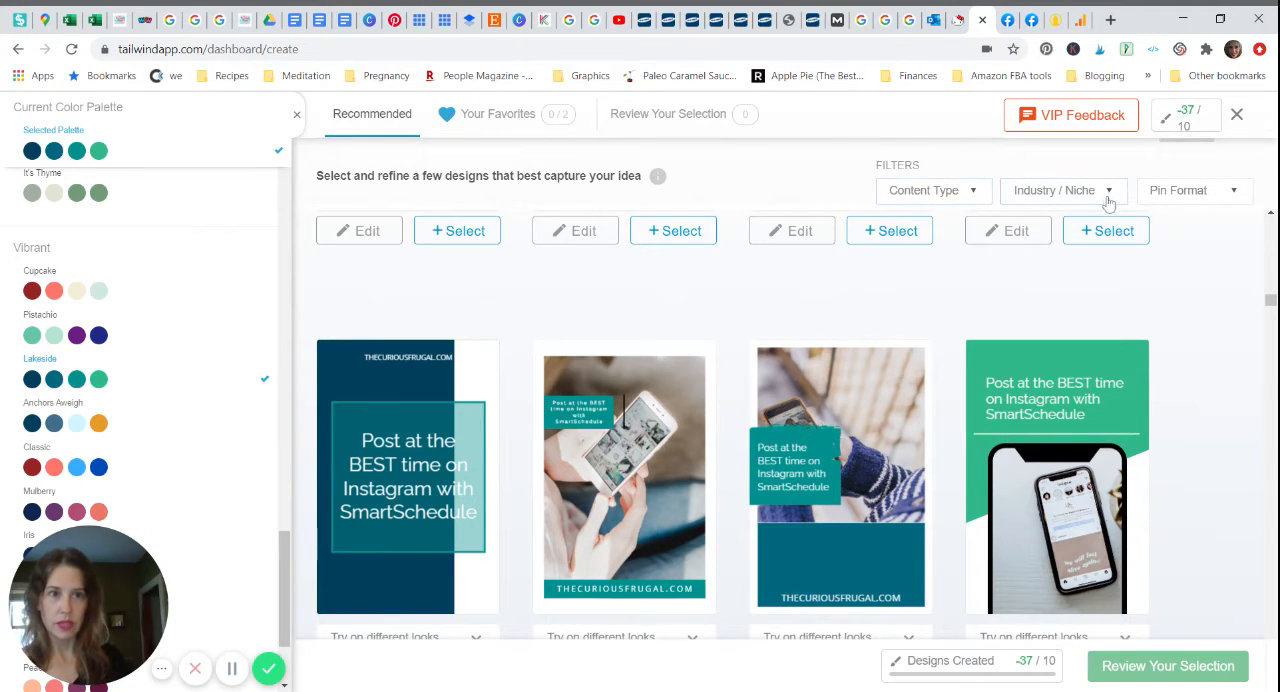
Step: Filter the designs by content type Blog post, industry Blog/B2B, and pin format A "how-to" blog post
click(972, 192)
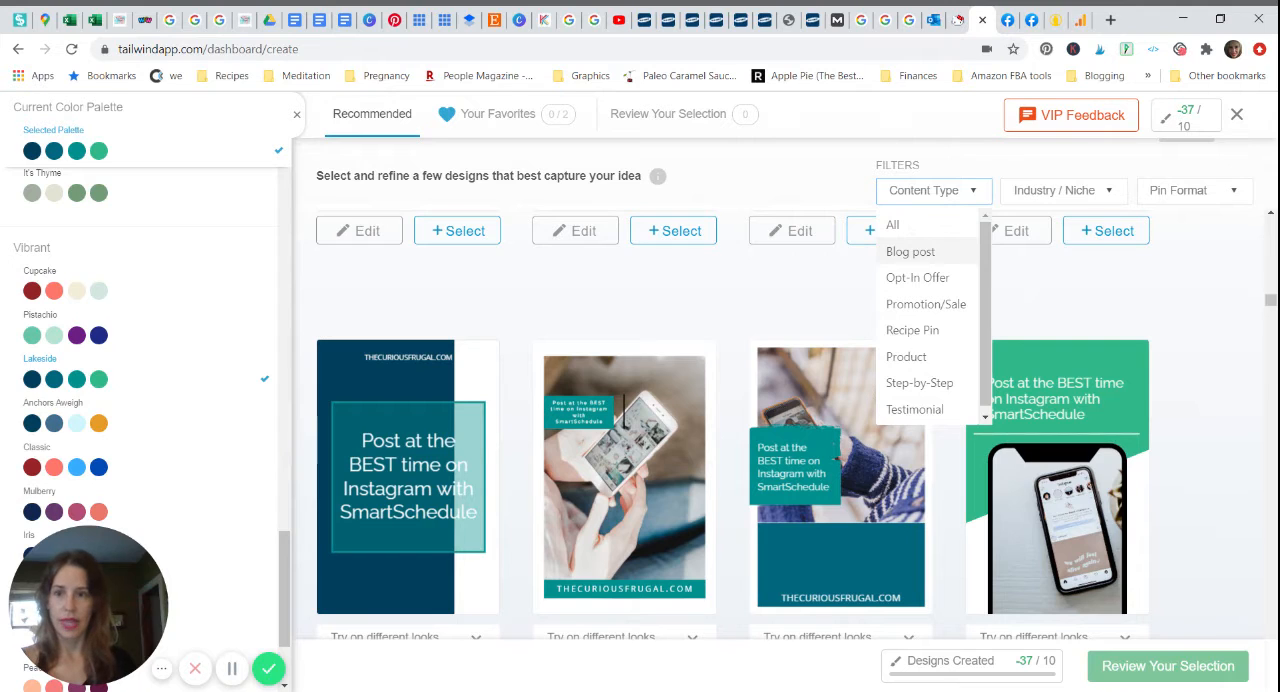
click(910, 252)
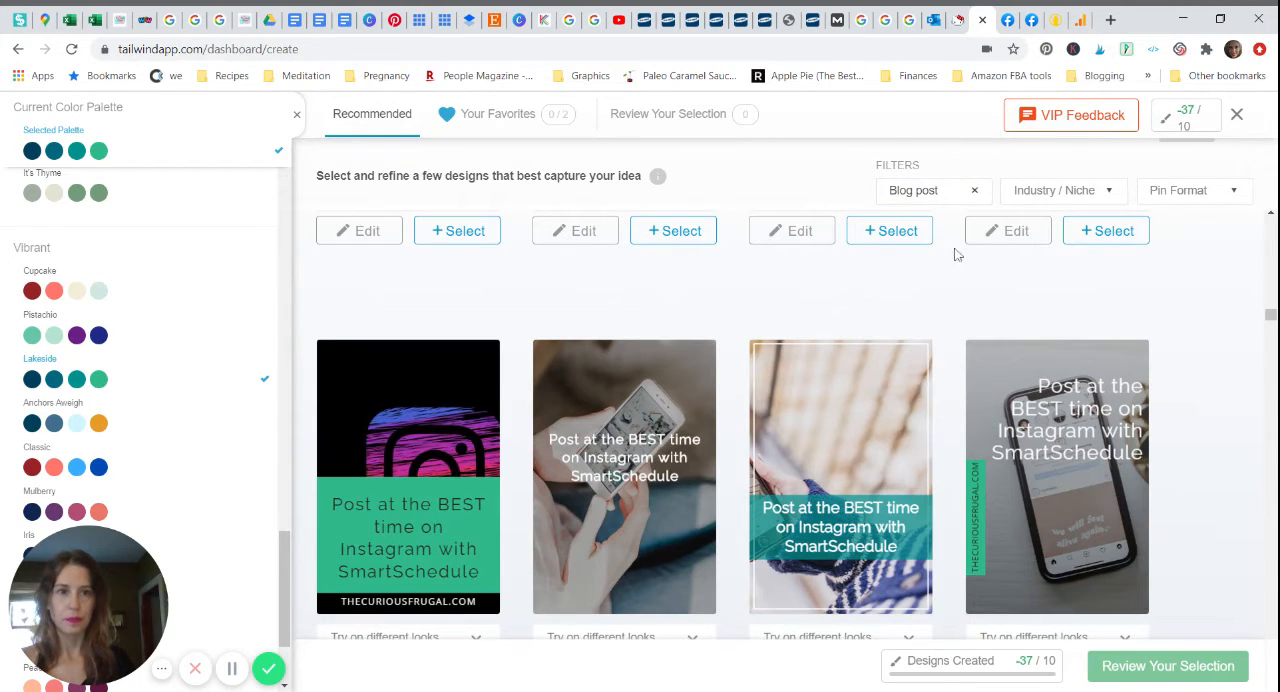
click(1110, 198)
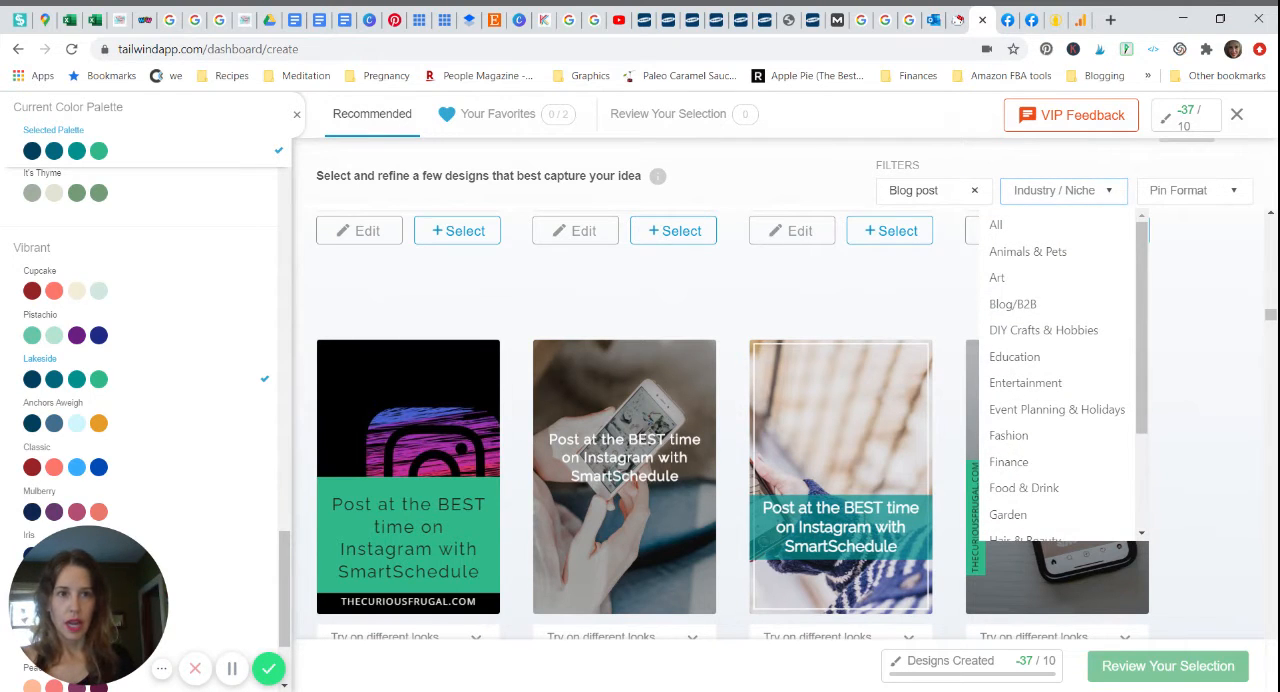
click(1054, 310)
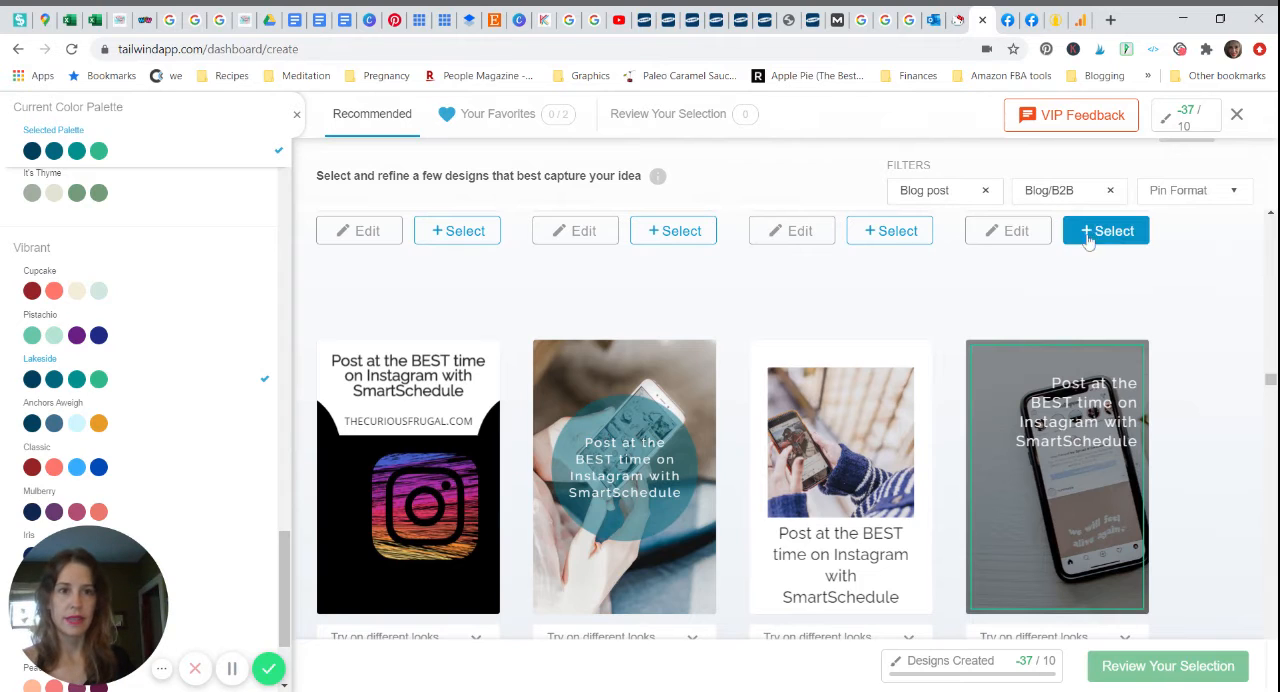
click(1222, 200)
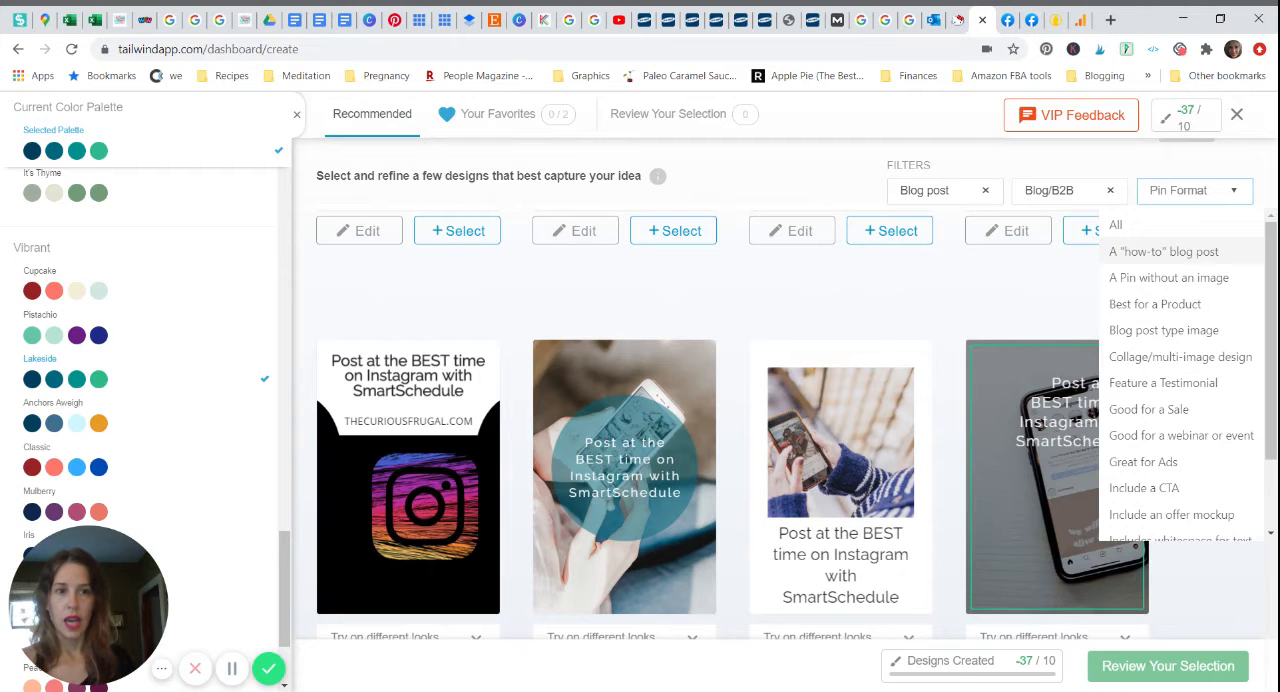
click(1194, 252)
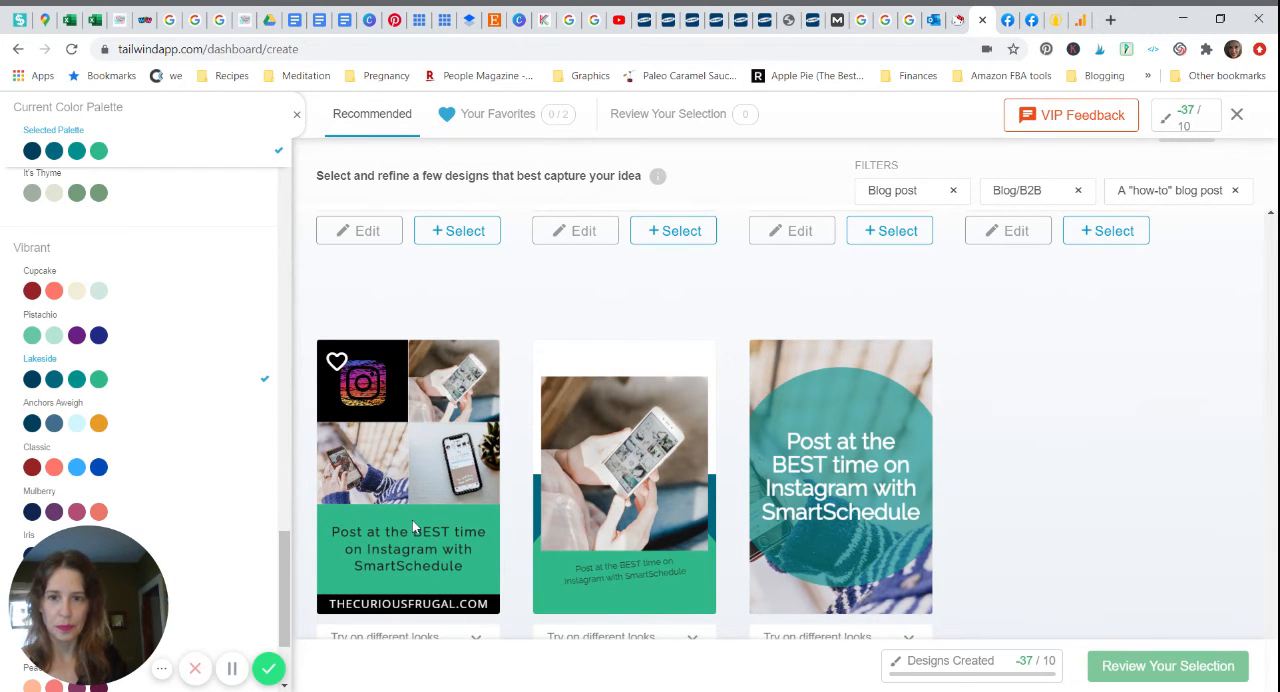
Step: Save the four-photo collage, the single white-phone photo design, and the teal-circle design to the favorites
click(337, 365)
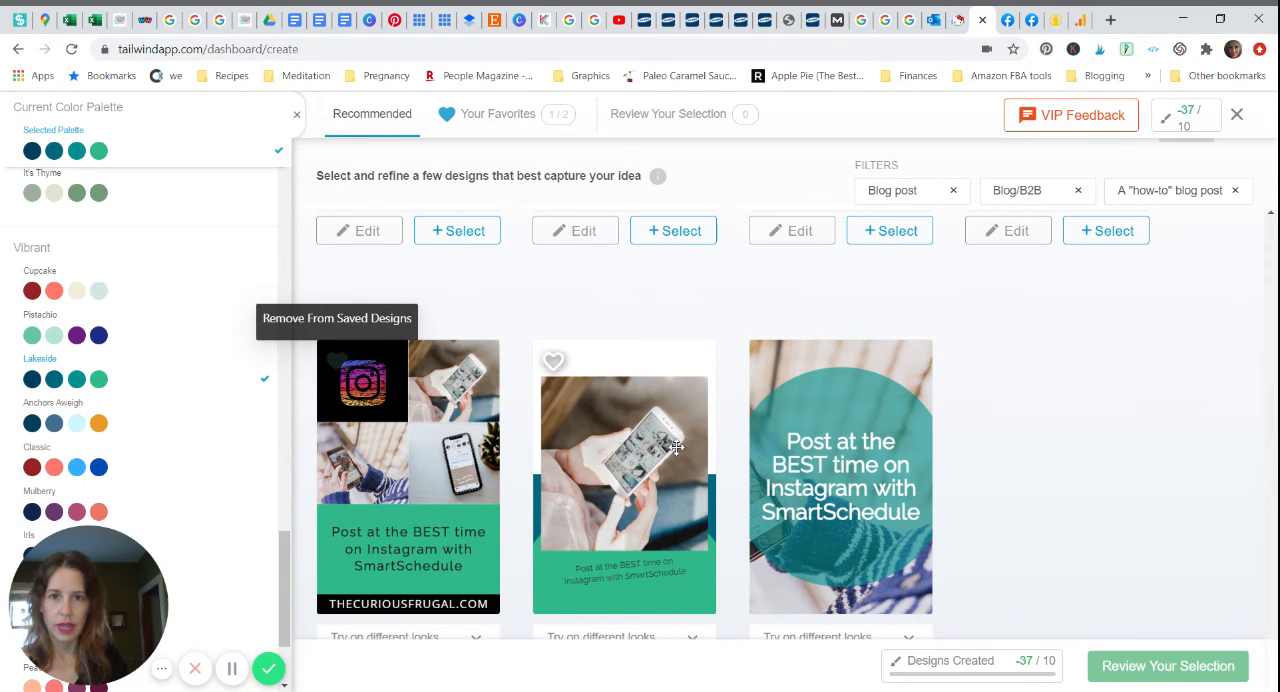
click(555, 364)
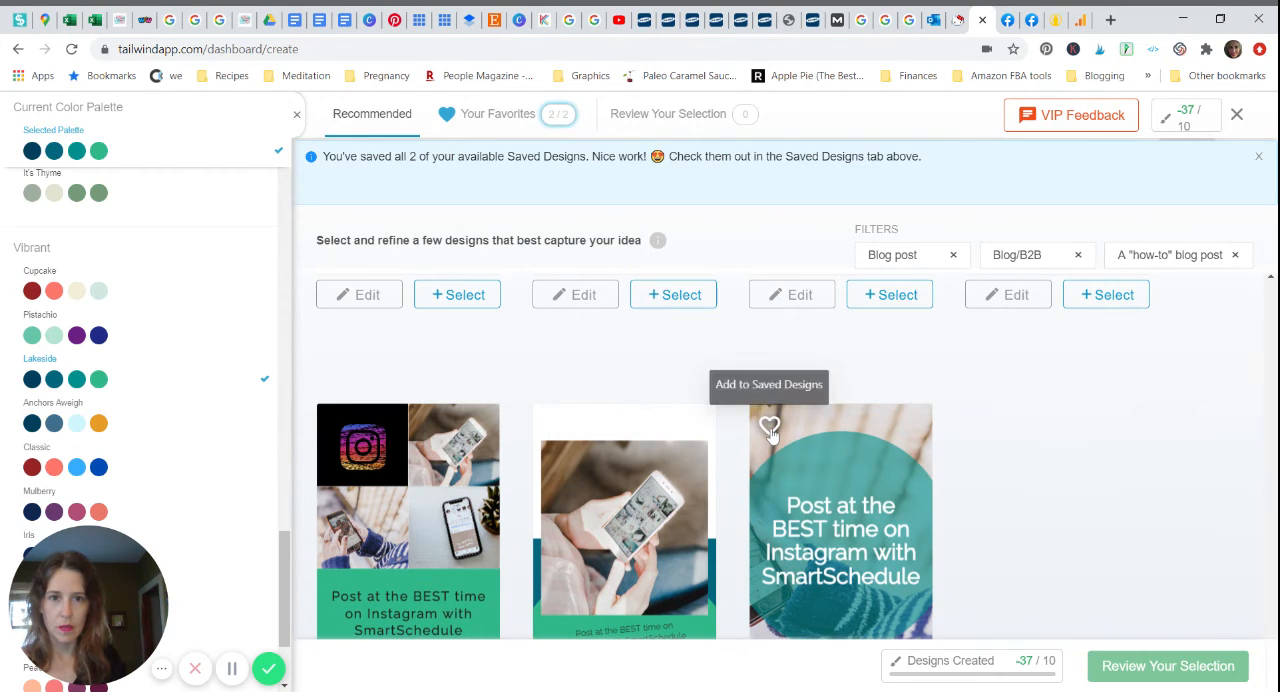
click(770, 428)
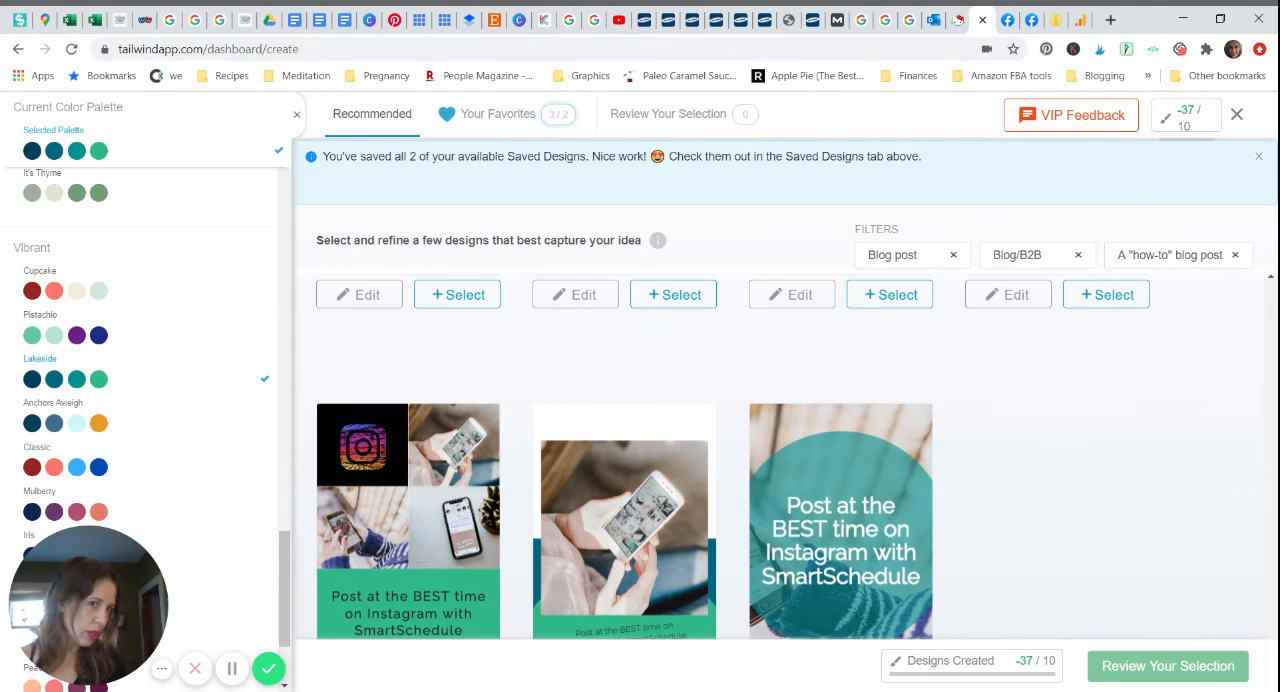
Step: Look over the other filtered how-to blog post designs around the saved ones
scroll(733, 458, down, 1)
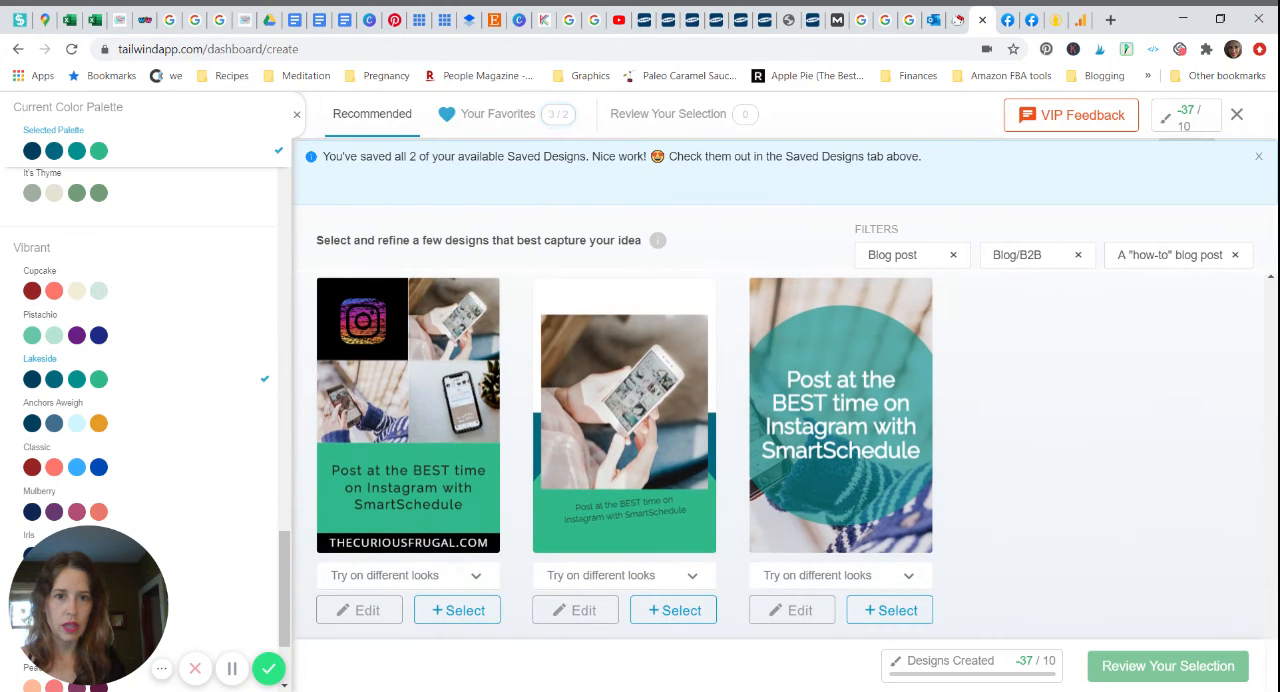
scroll(733, 458, up, 8)
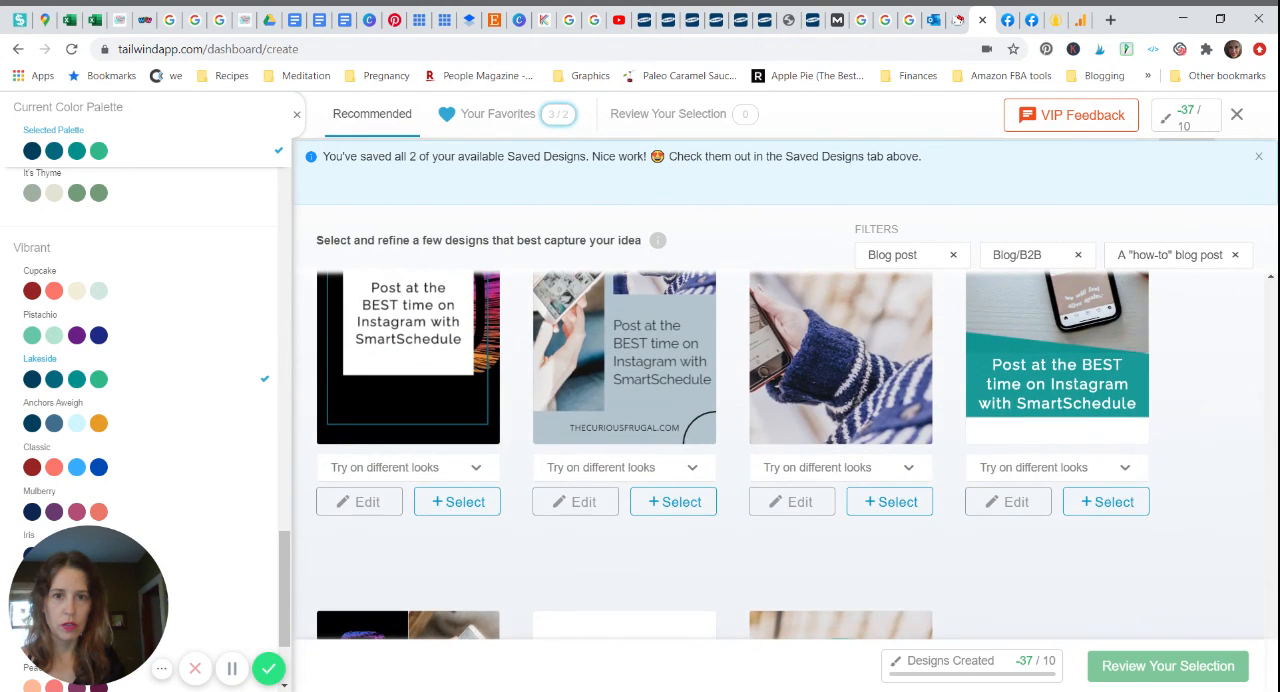
scroll(733, 458, up, 1)
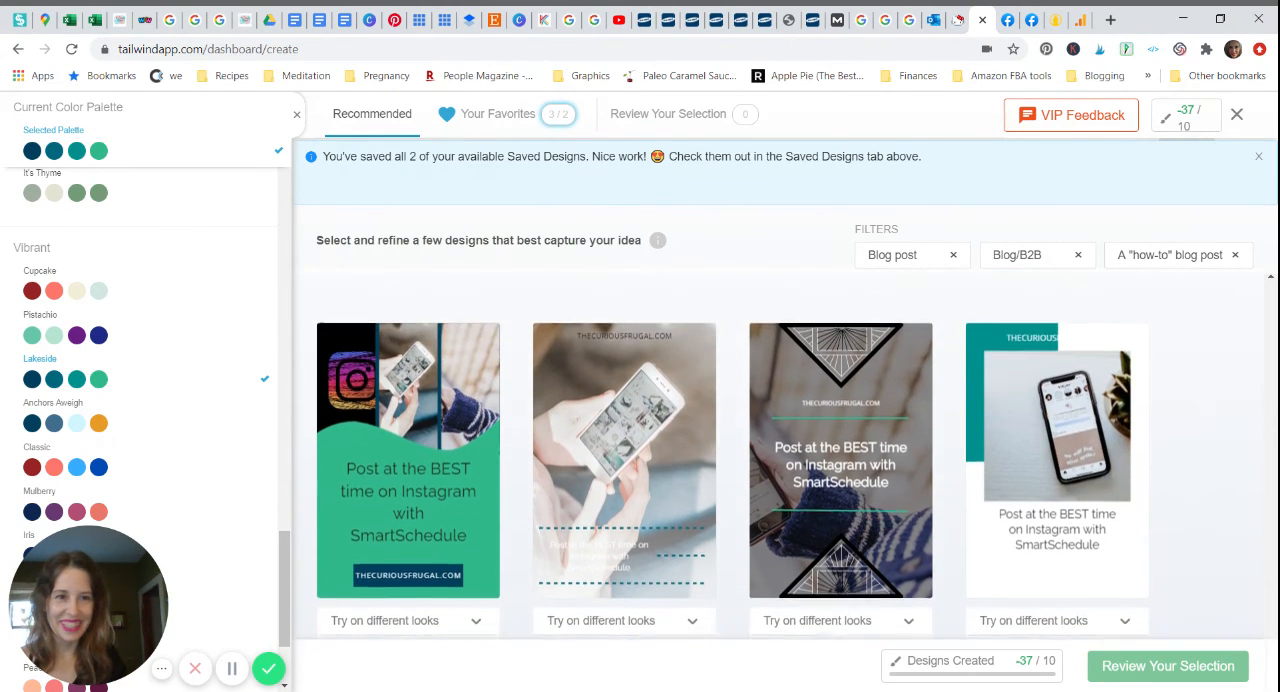
Step: Save the teal design with the tilted white-phone photo above the headline to the favorites
scroll(733, 458, up, 1)
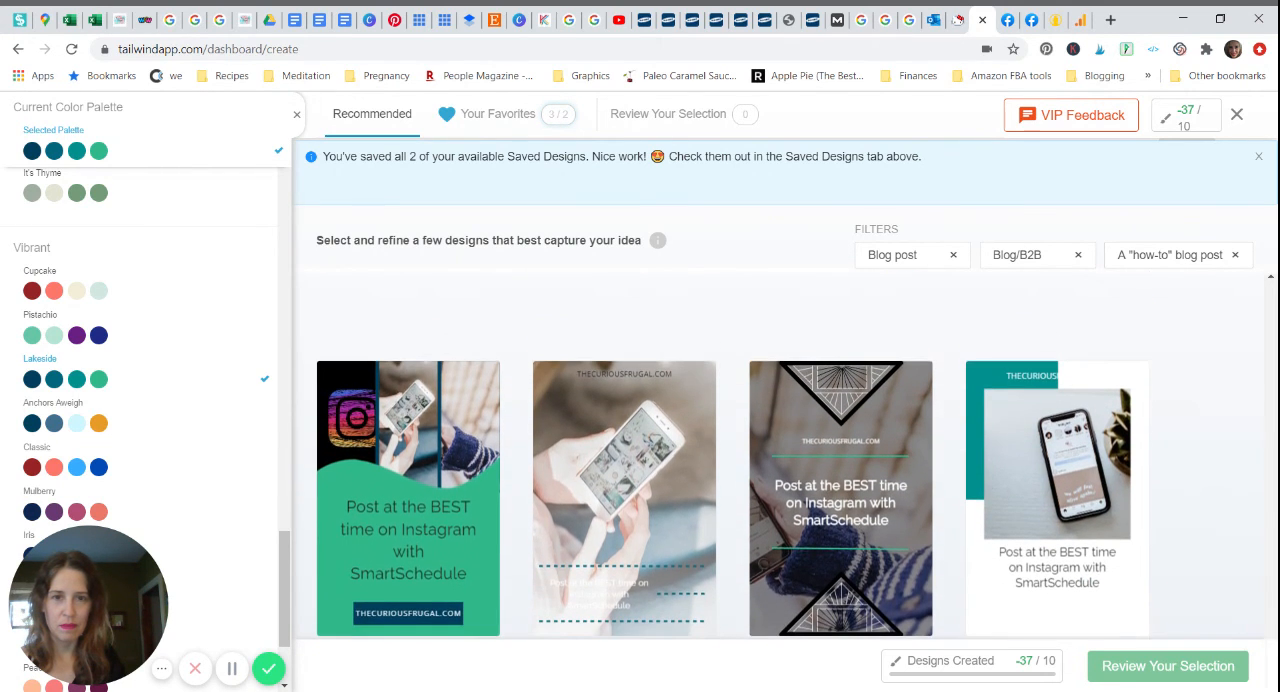
scroll(733, 458, up, 2)
scroll(733, 458, up, 3)
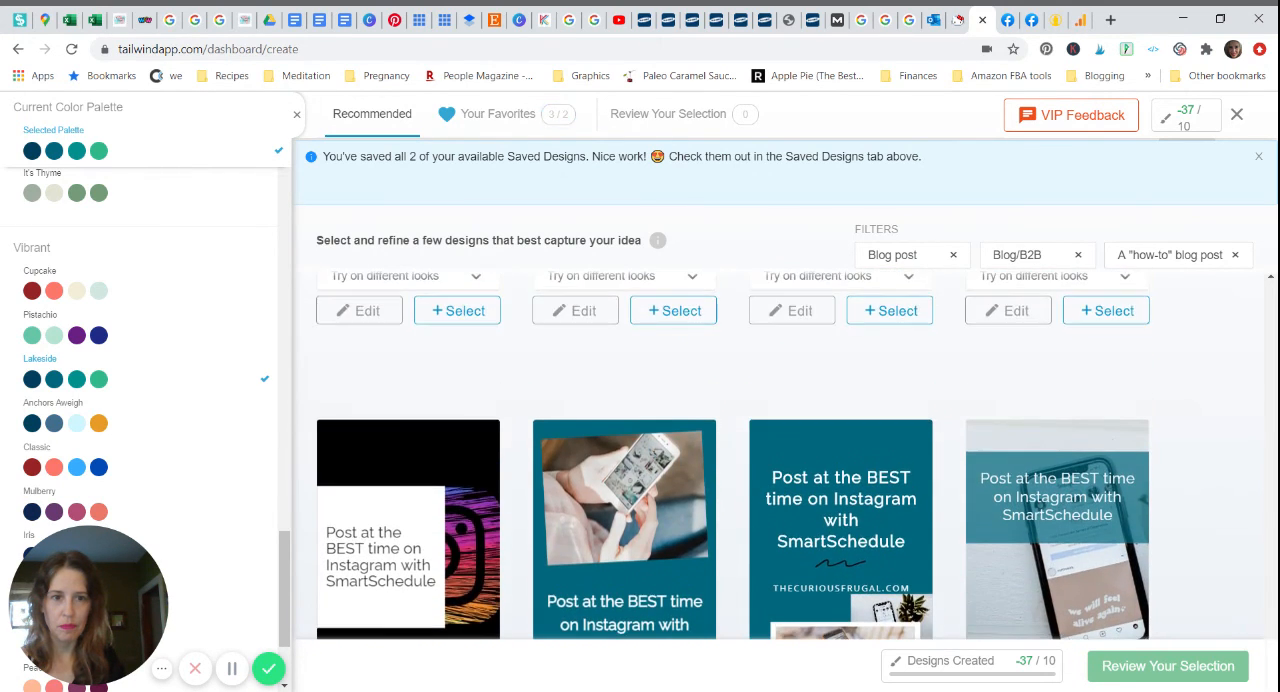
scroll(733, 458, down, 1)
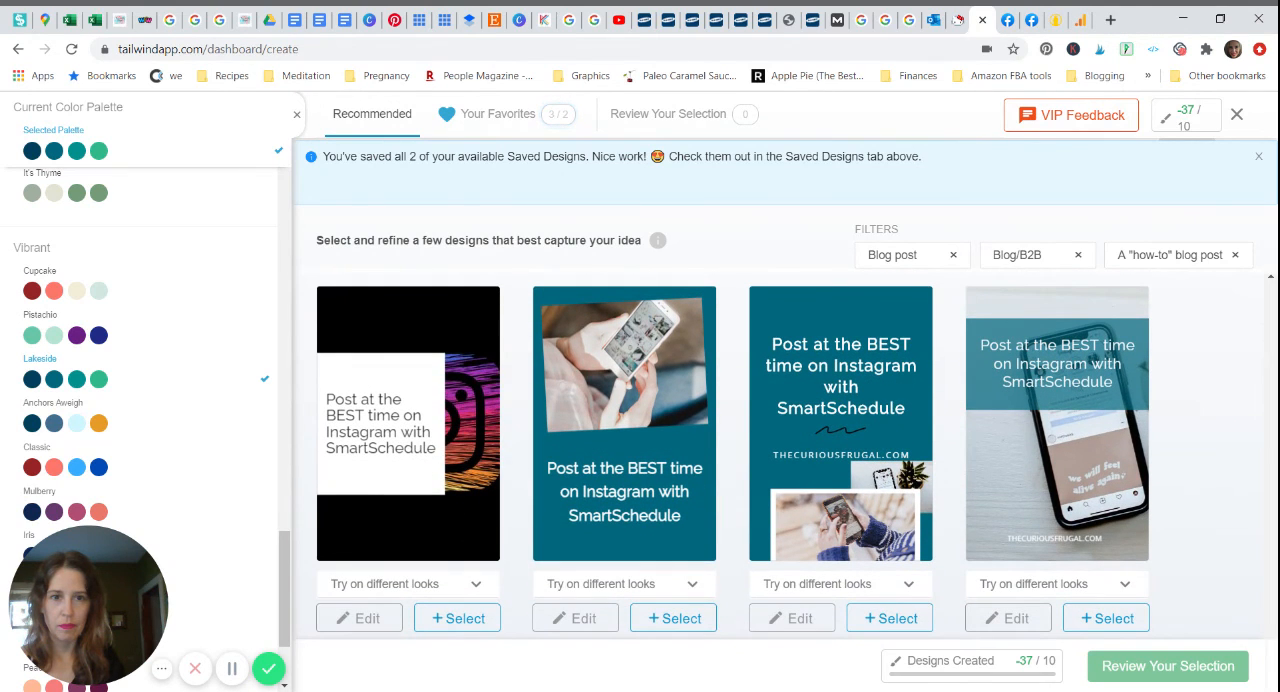
scroll(1060, 500, up, 1)
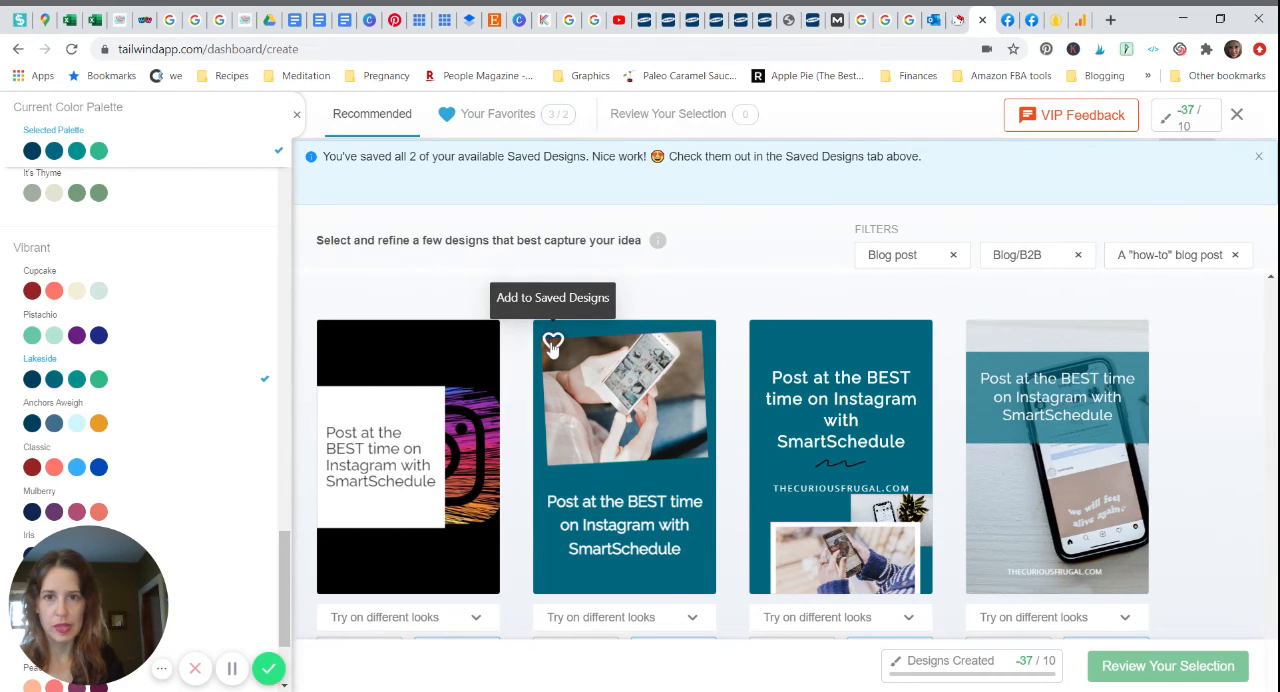
click(552, 344)
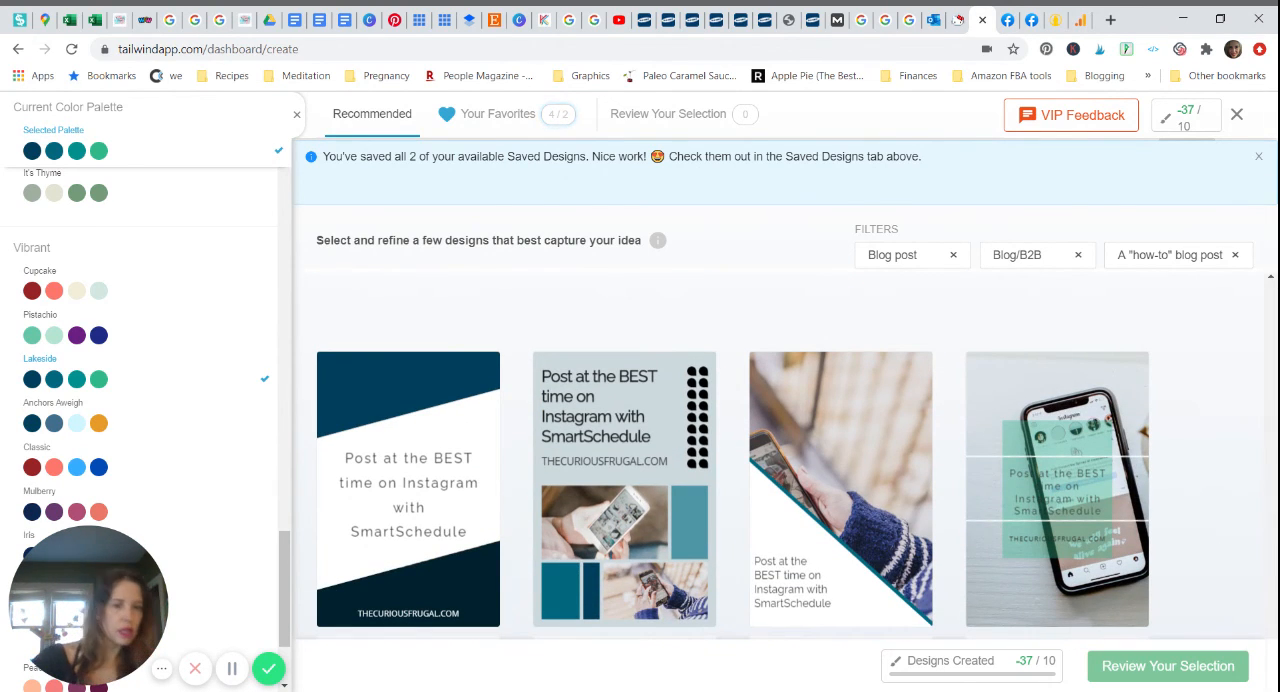
Step: Select the four-photo collage, the single white-phone photo, and the teal-circle designs, and open the selection for review
scroll(733, 460, down, 2)
scroll(733, 456, down, 7)
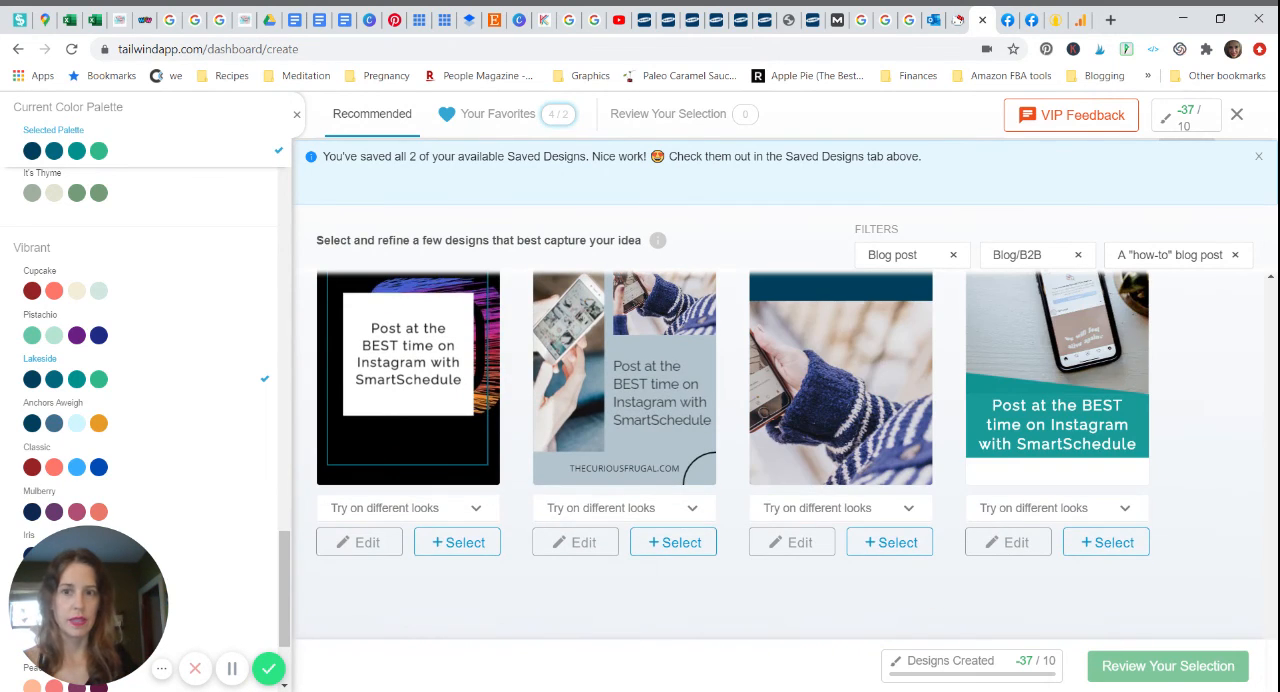
scroll(733, 455, down, 2)
scroll(733, 455, down, 2)
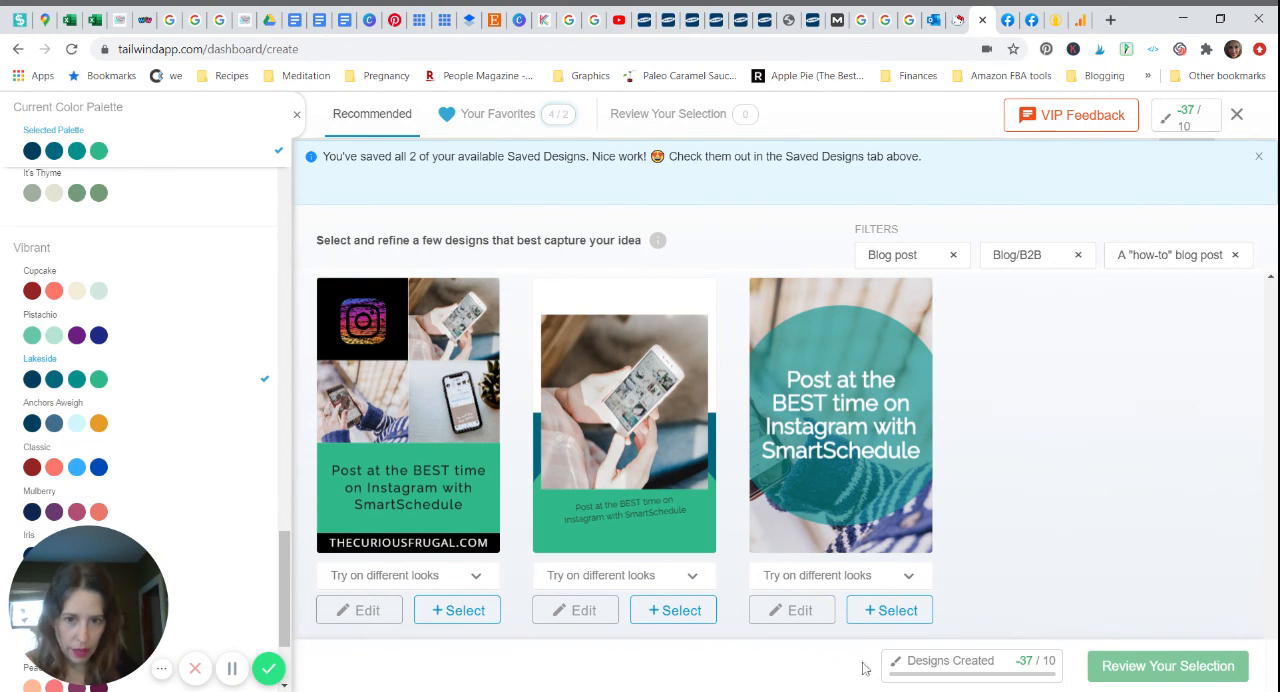
click(468, 610)
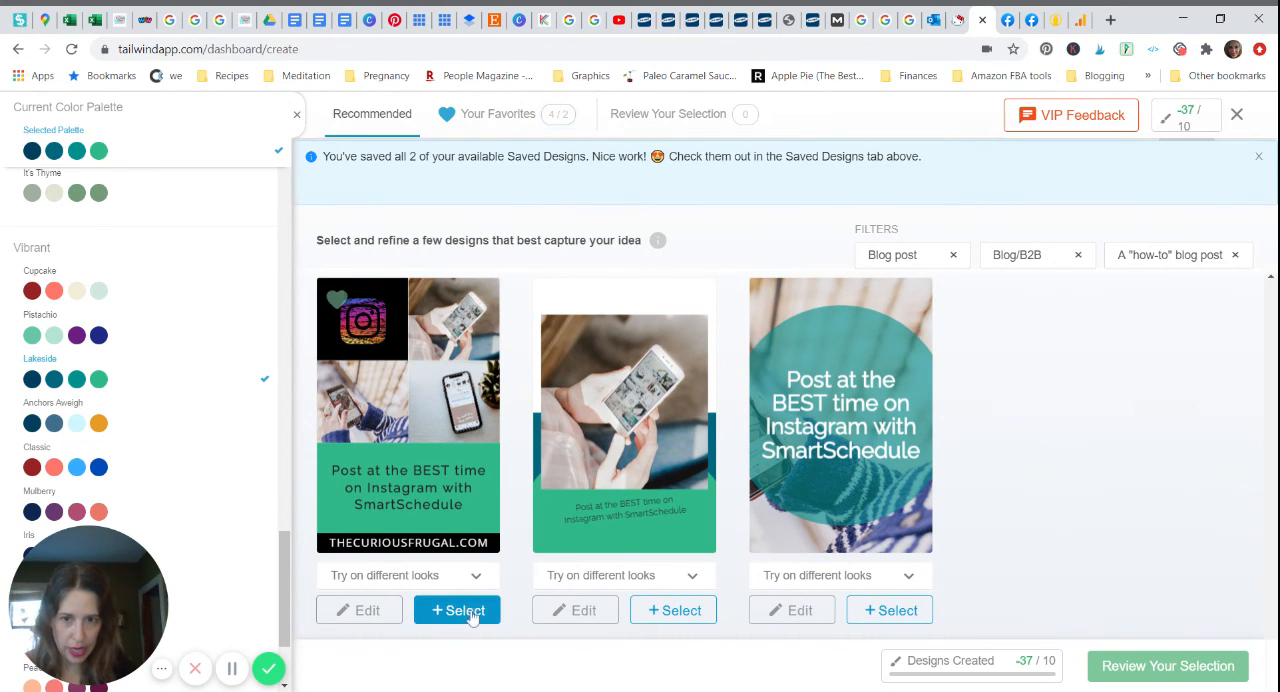
click(658, 610)
click(889, 610)
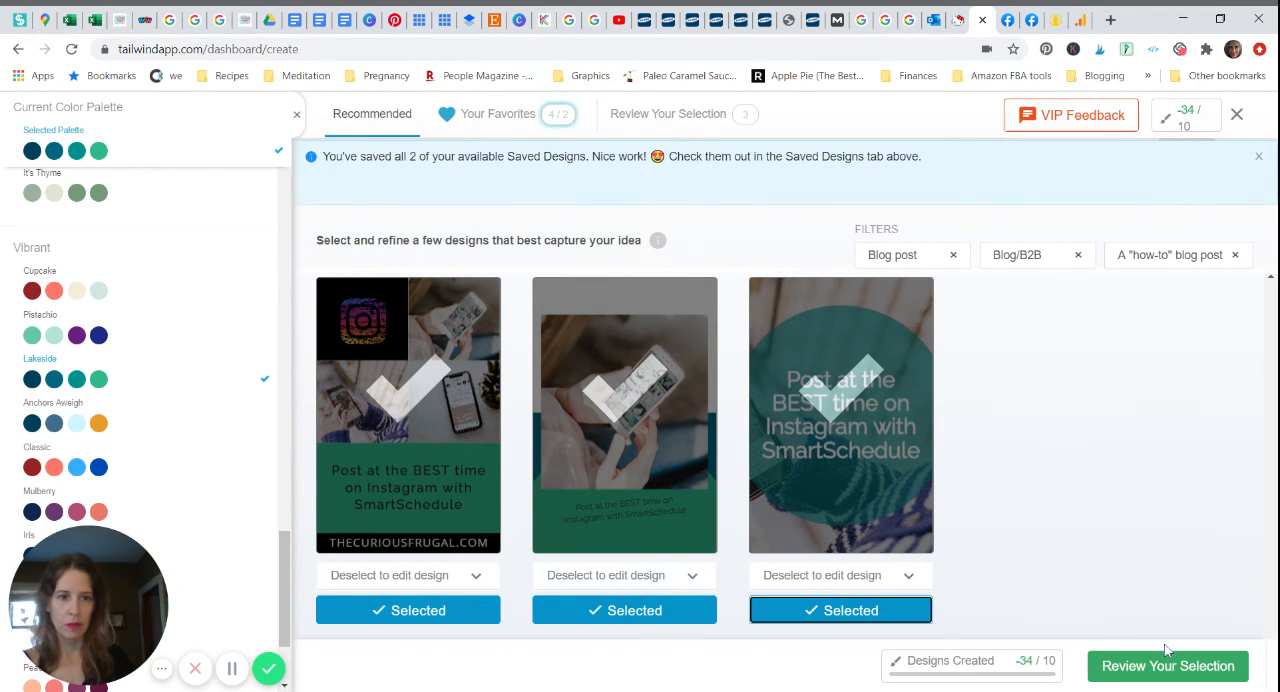
click(1172, 674)
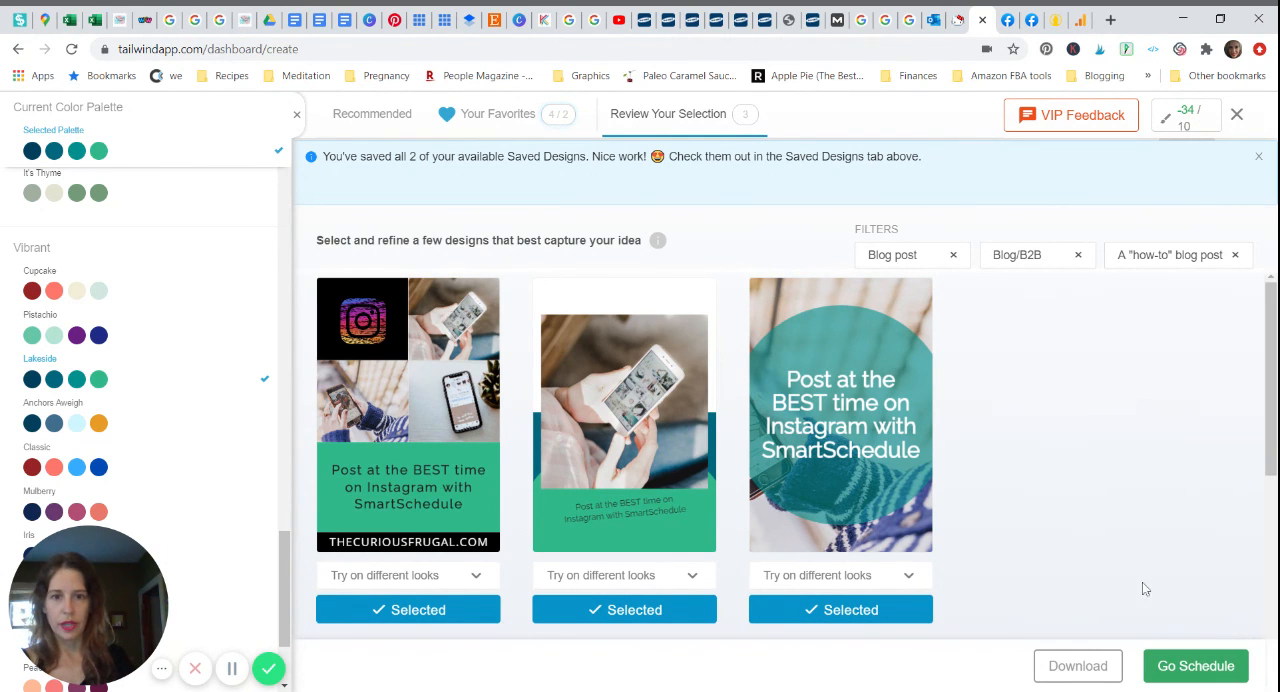
Step: Download the three selected pin designs and send them on to scheduling
click(909, 578)
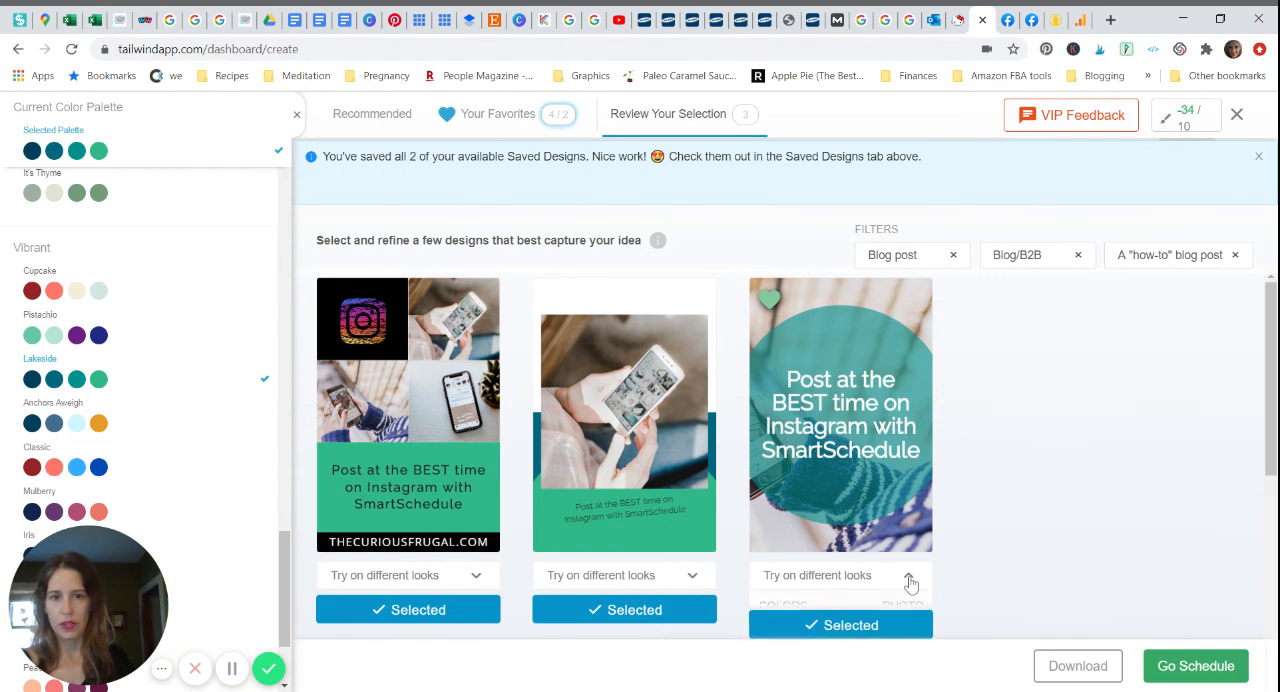
click(910, 581)
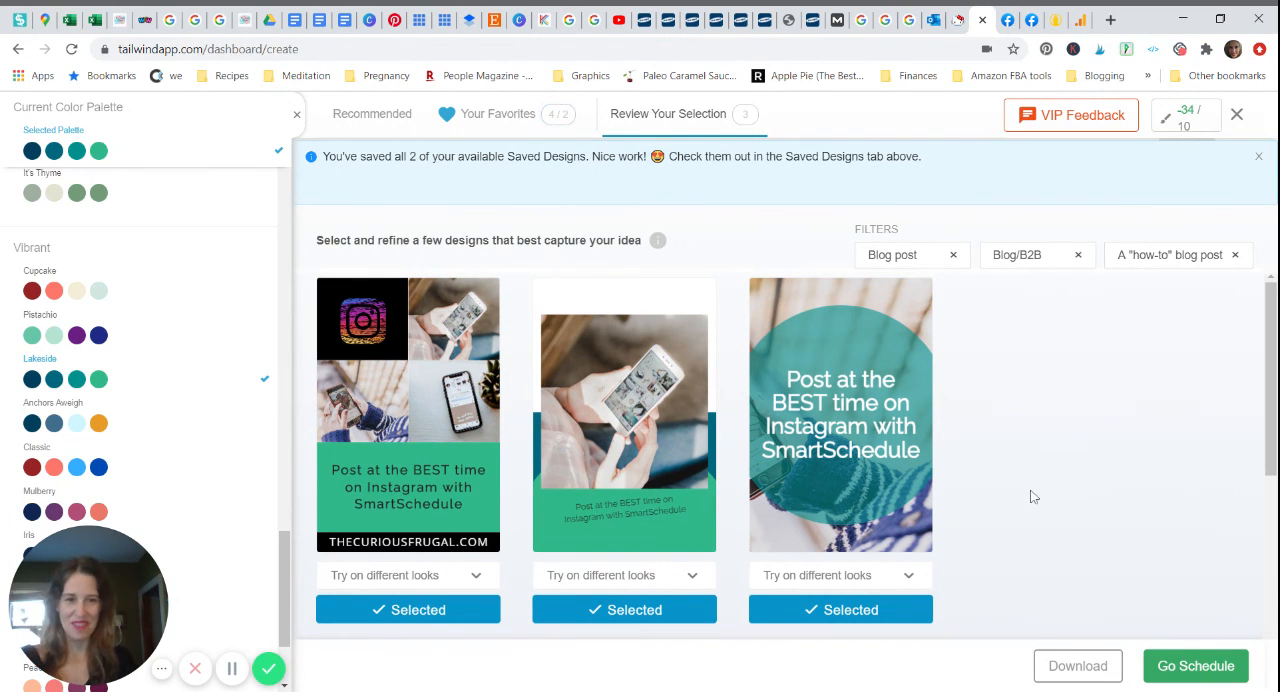
click(1100, 668)
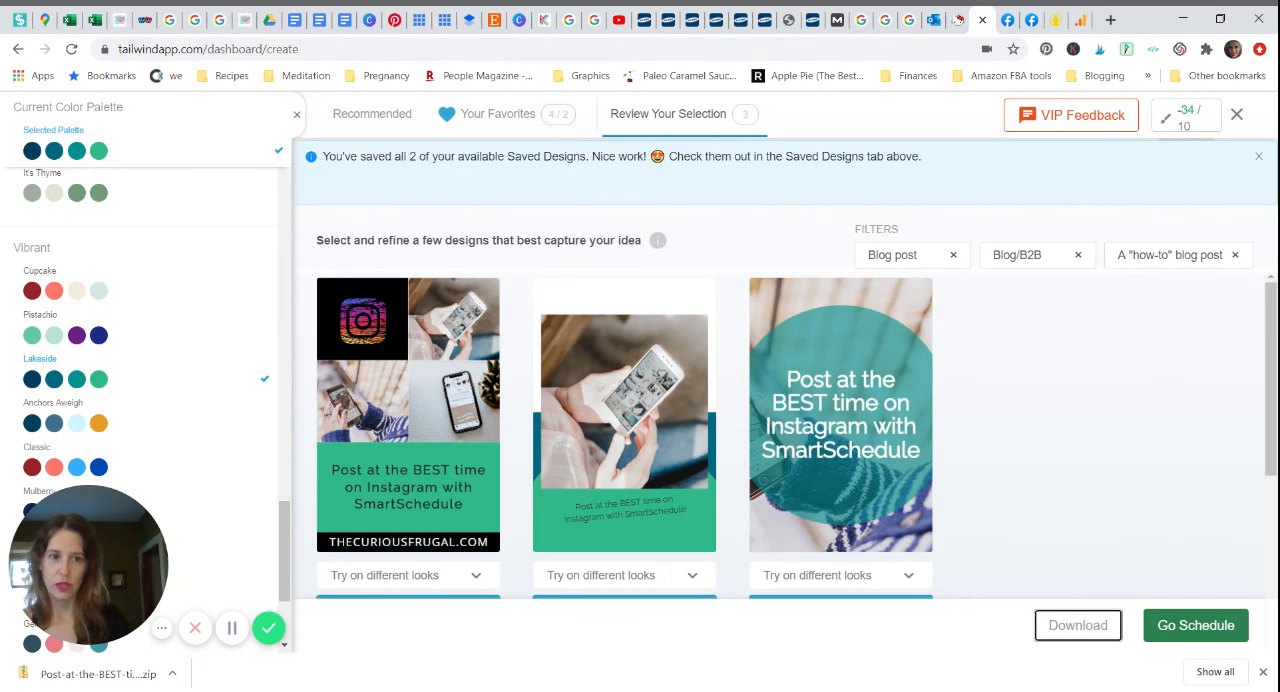
click(1195, 627)
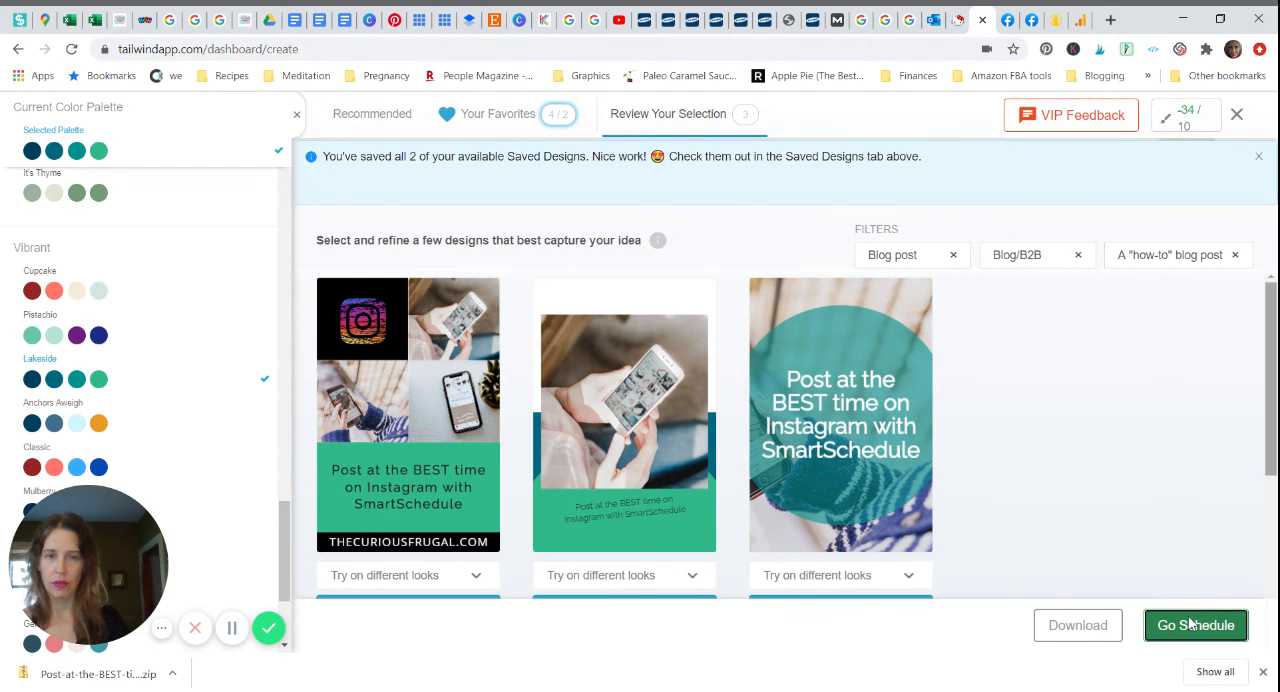
click(1190, 624)
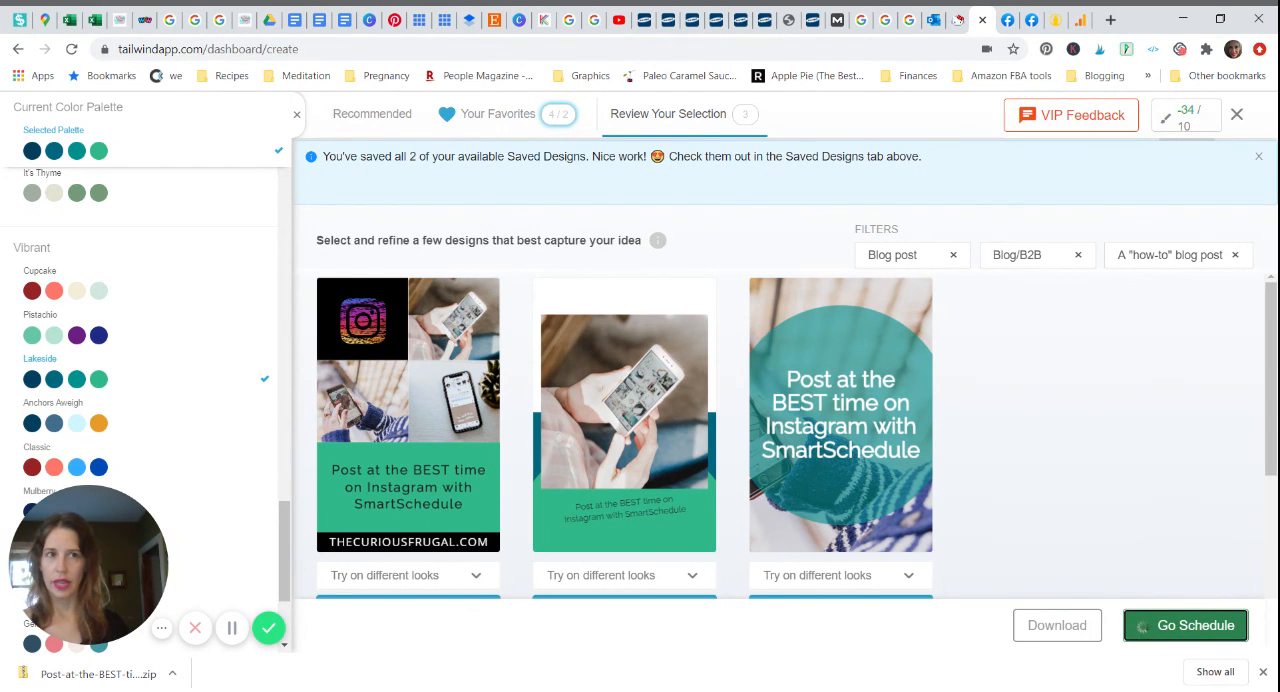